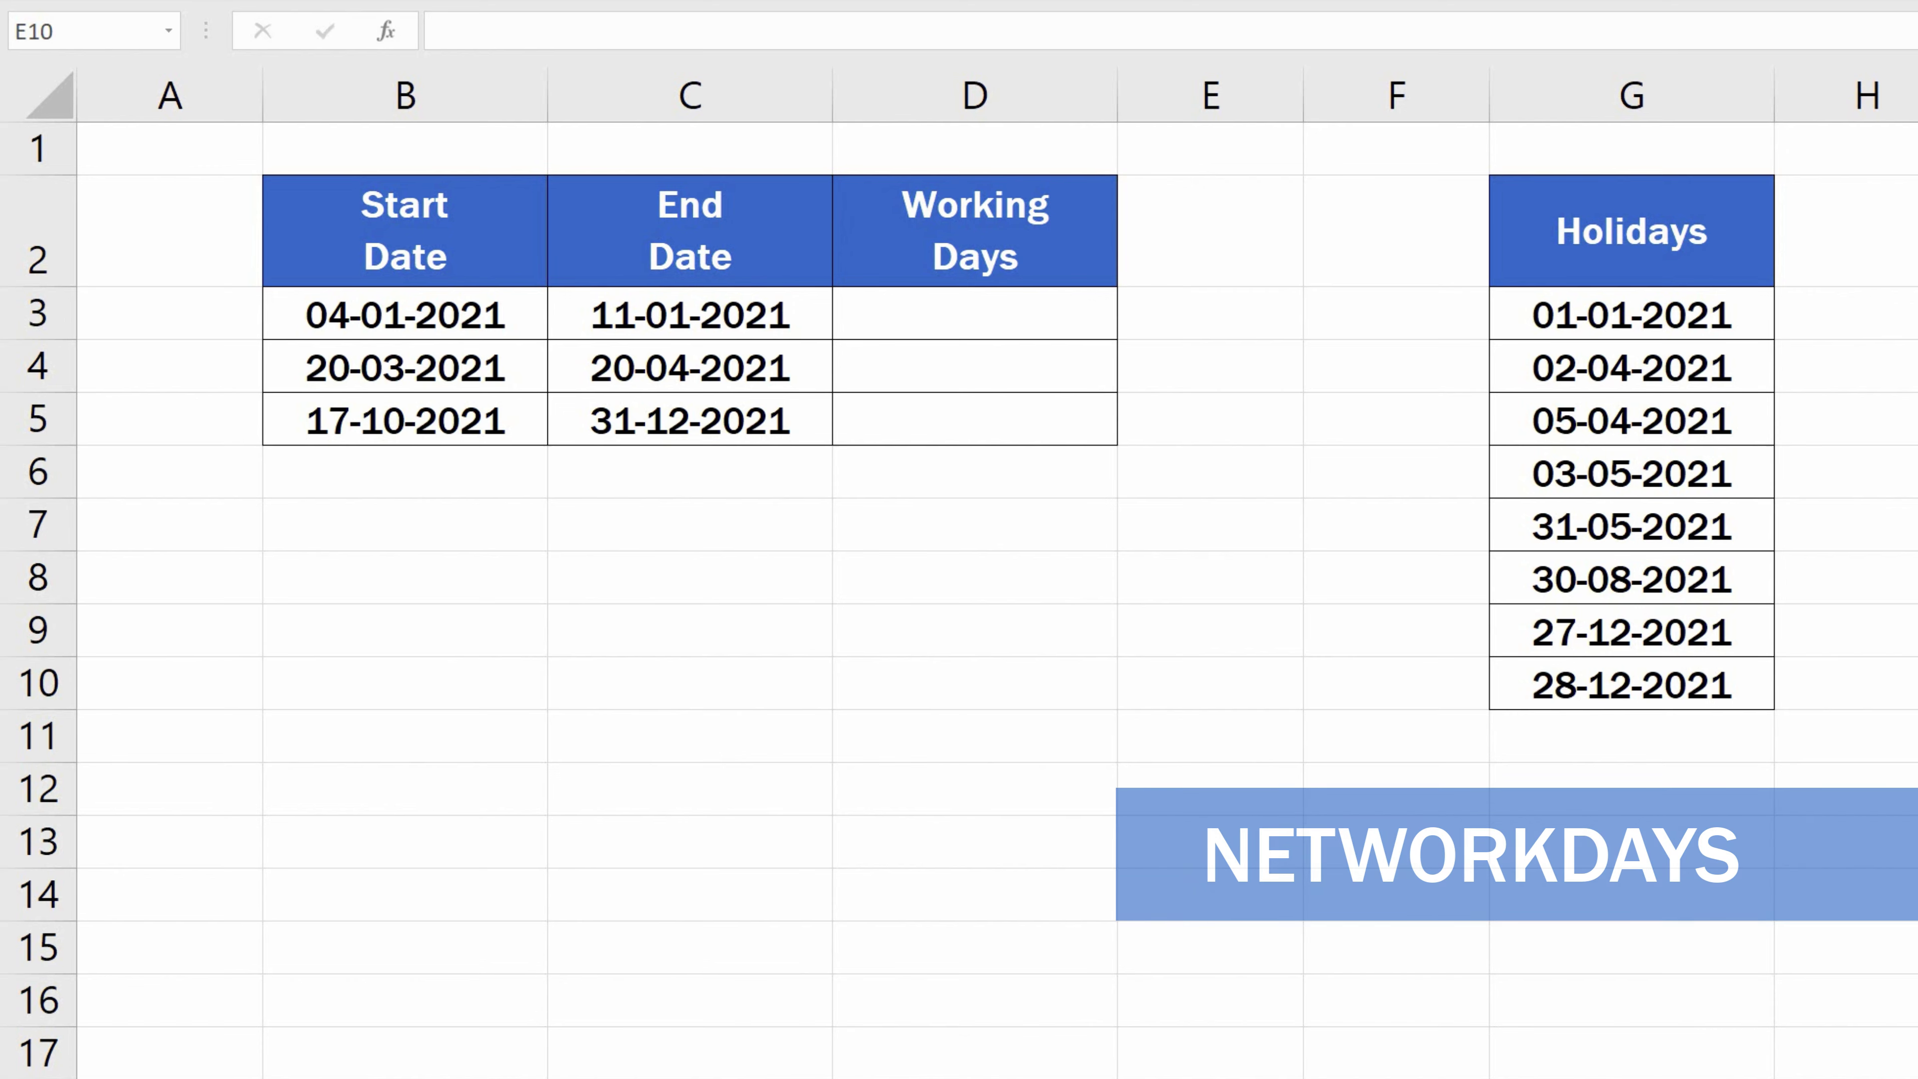
- Start a NETWORKDAYS formula in D3 with B3 as start date and C3 as end date
{"action": "left_click", "coordinate": [1061, 316]}
{"action": "type", "text": "="}
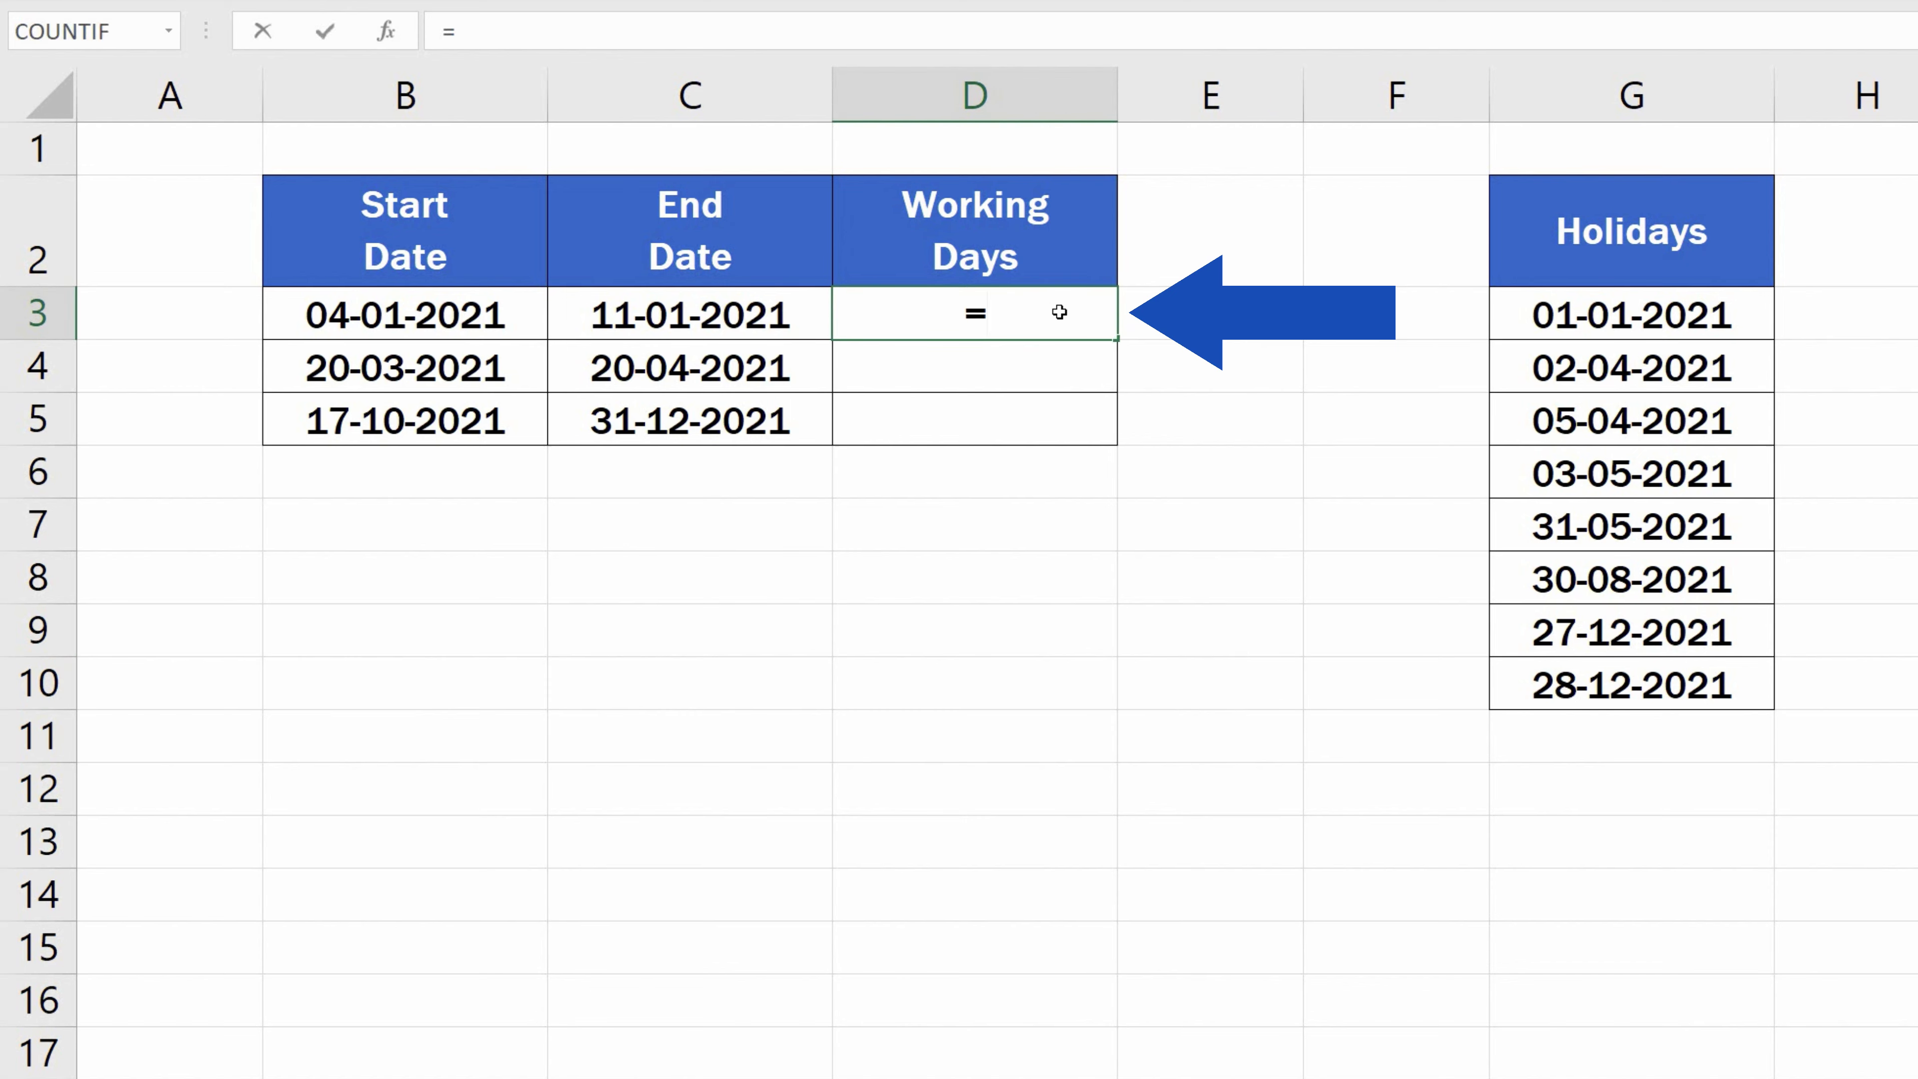
{"action": "type", "text": "net"}
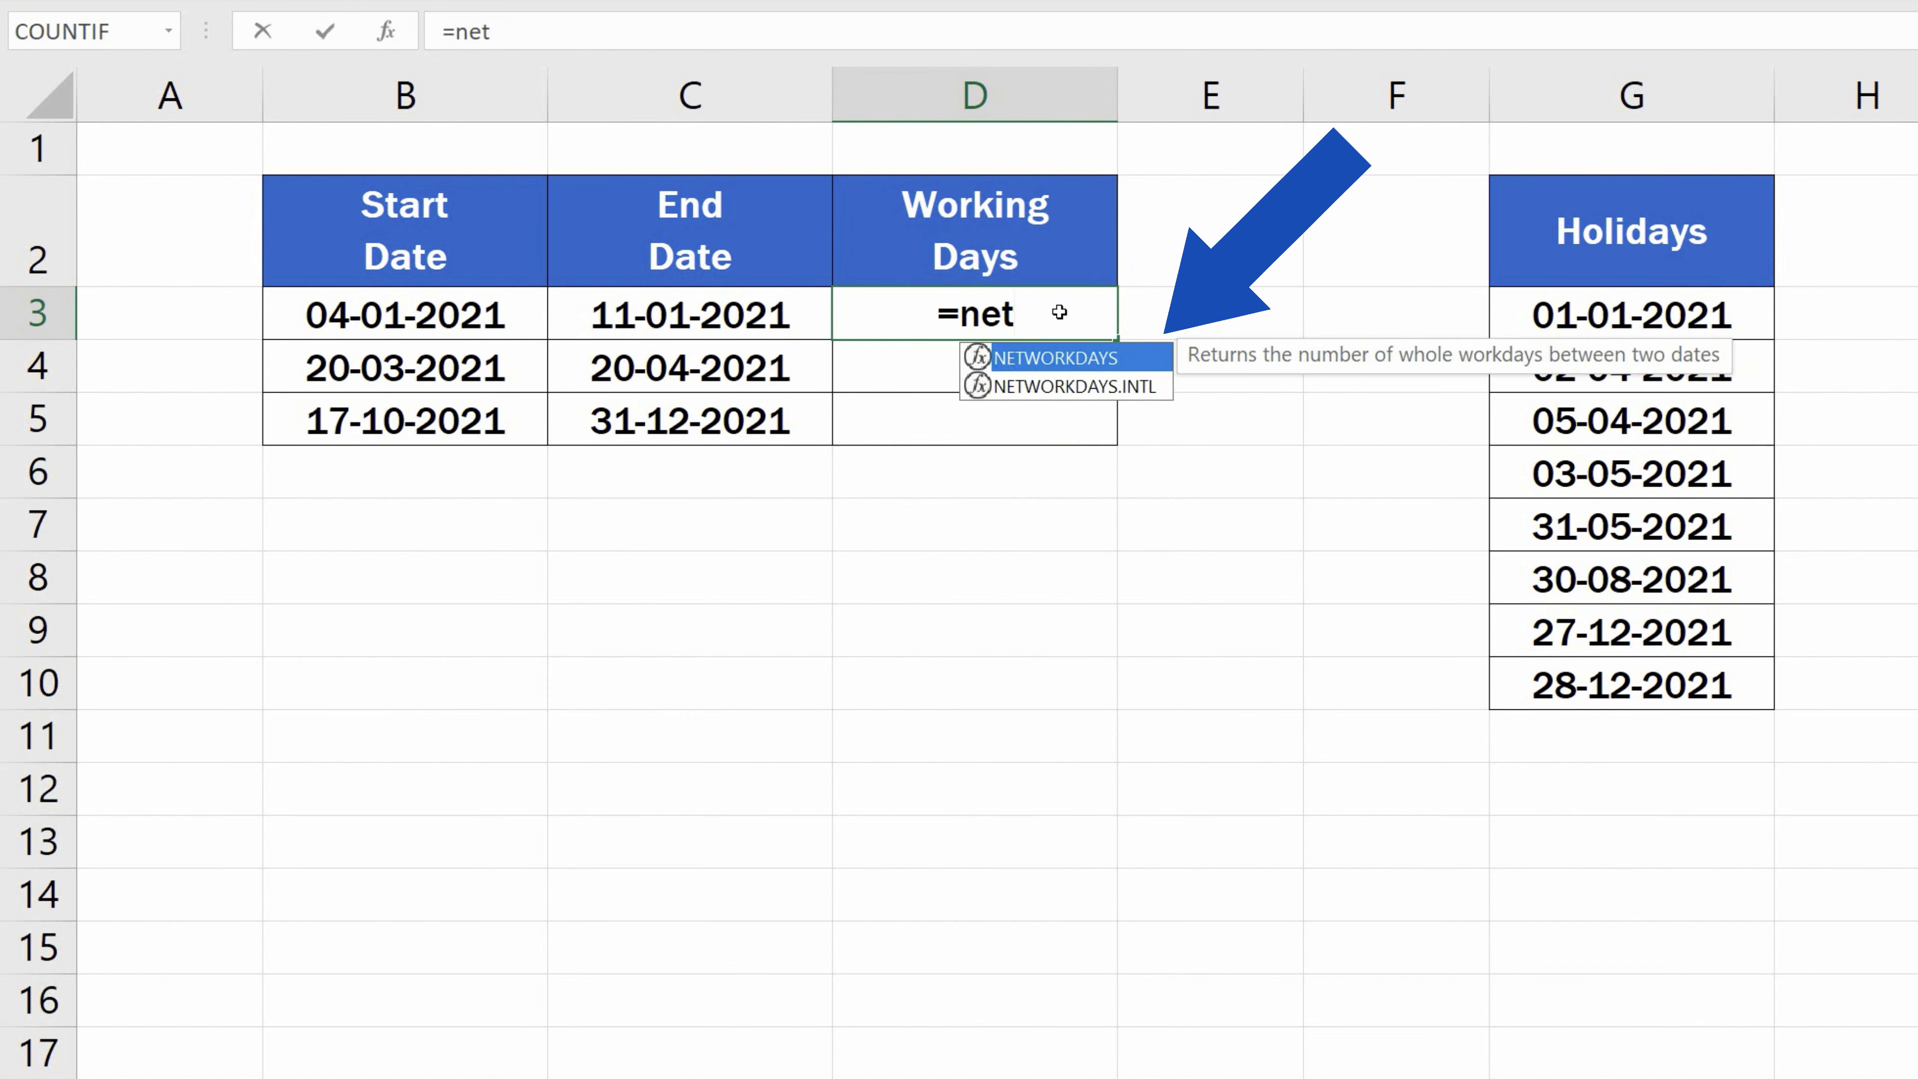
{"action": "double_click", "coordinate": [1121, 364]}
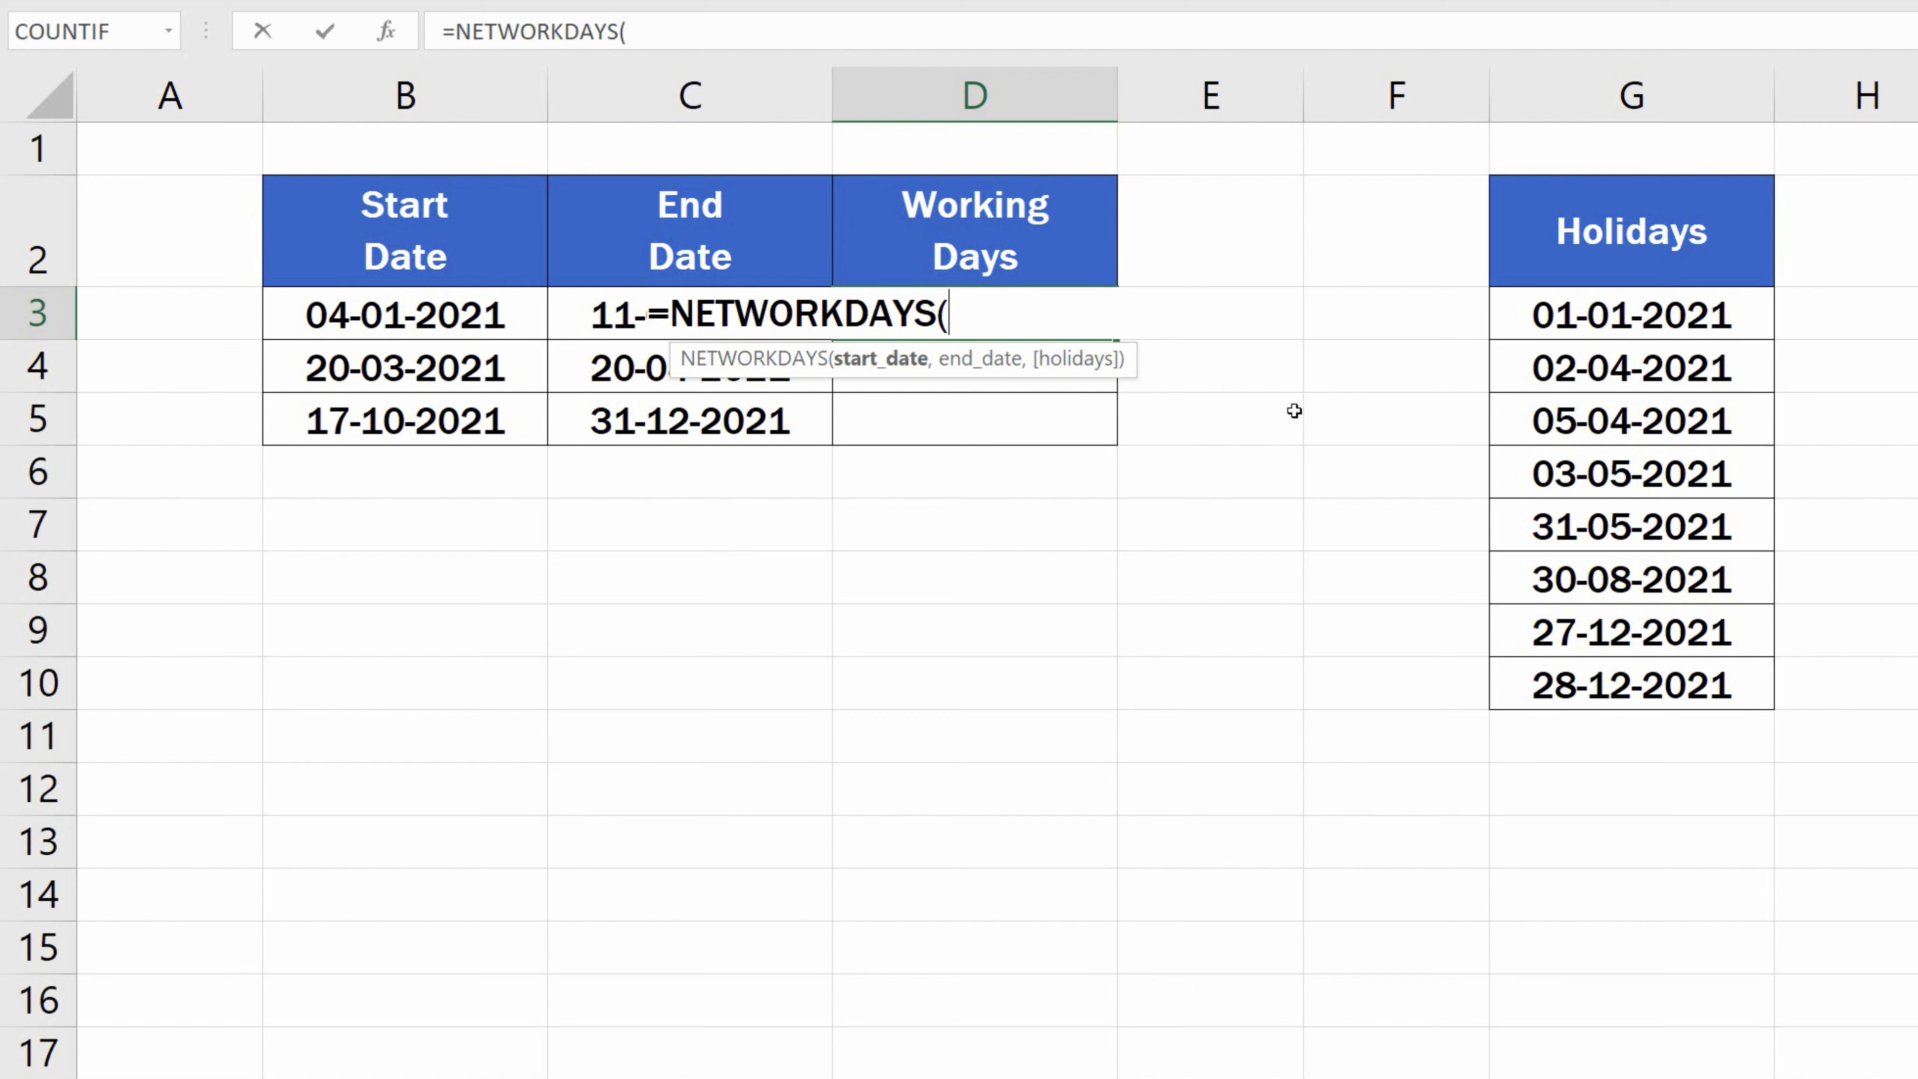
{"action": "left_click", "coordinate": [417, 316]}
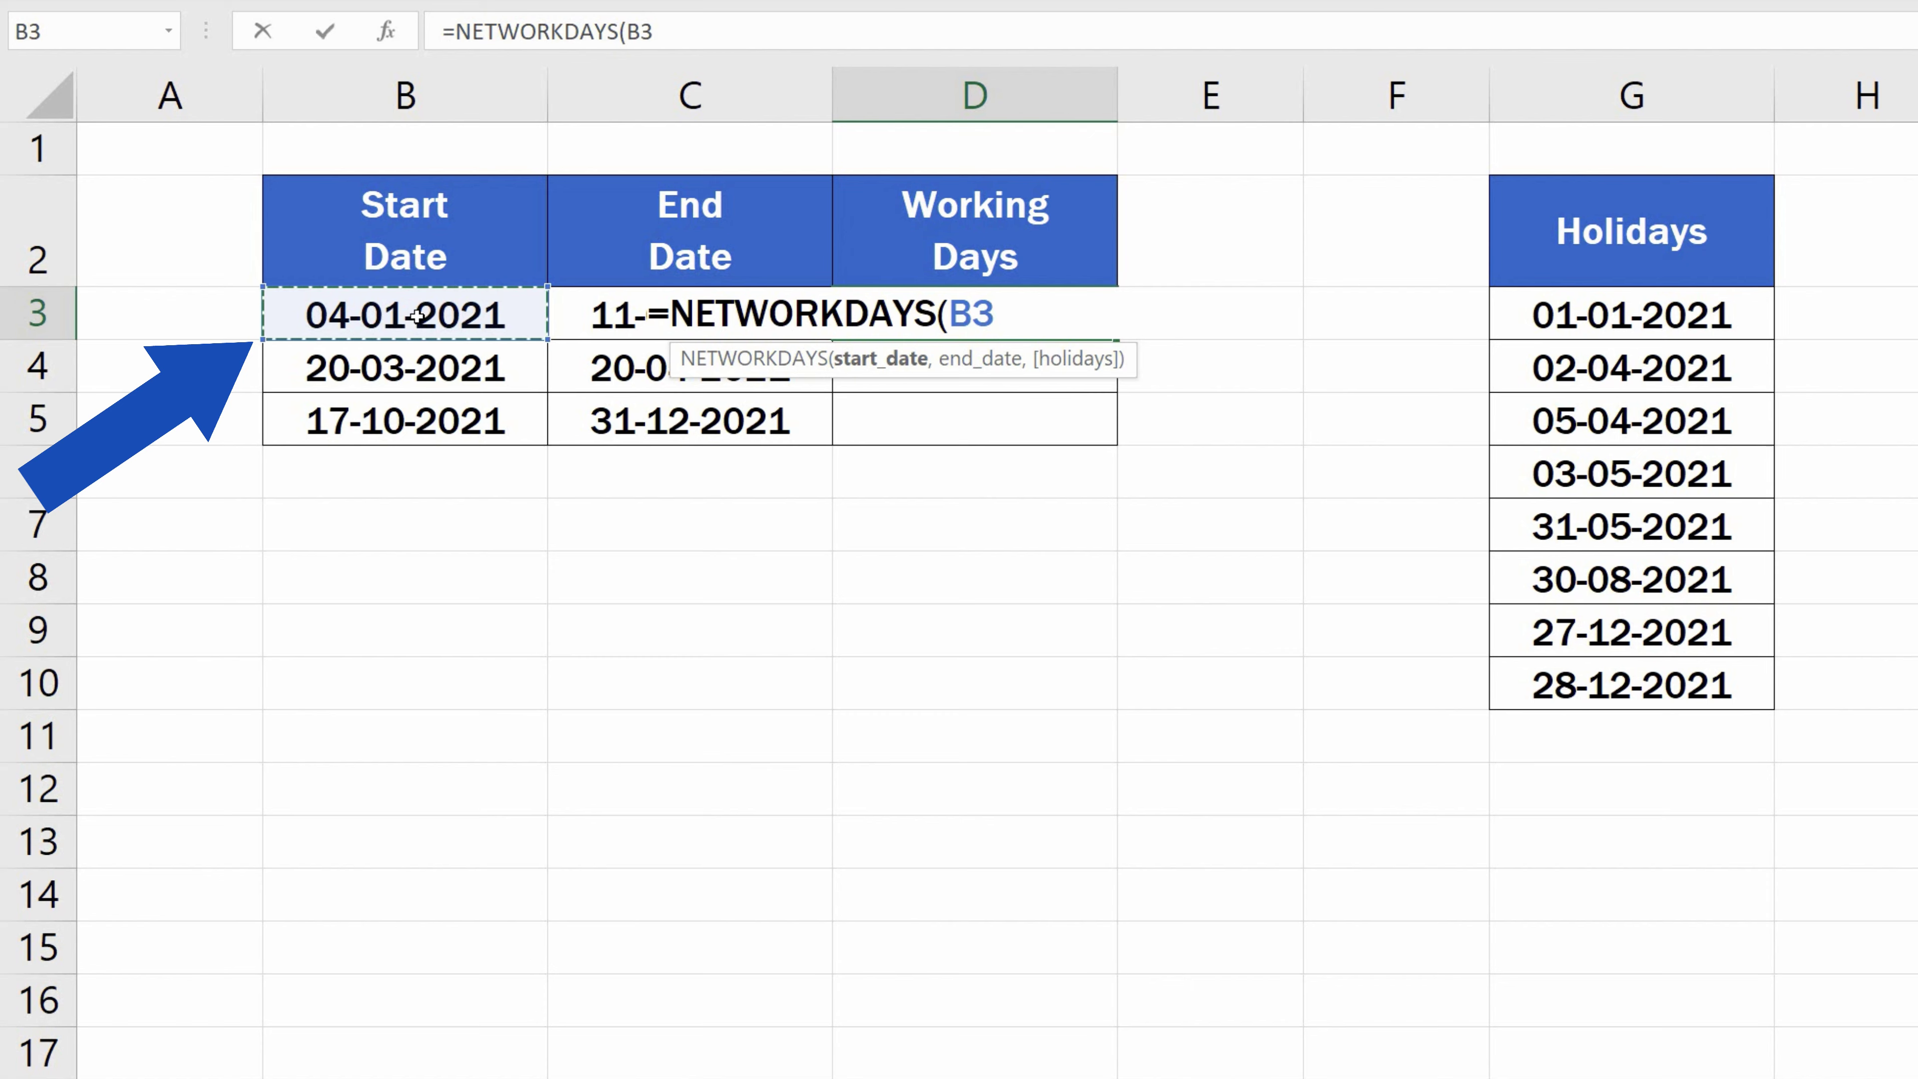
{"action": "type", "text": ","}
{"action": "left_click", "coordinate": [576, 314]}
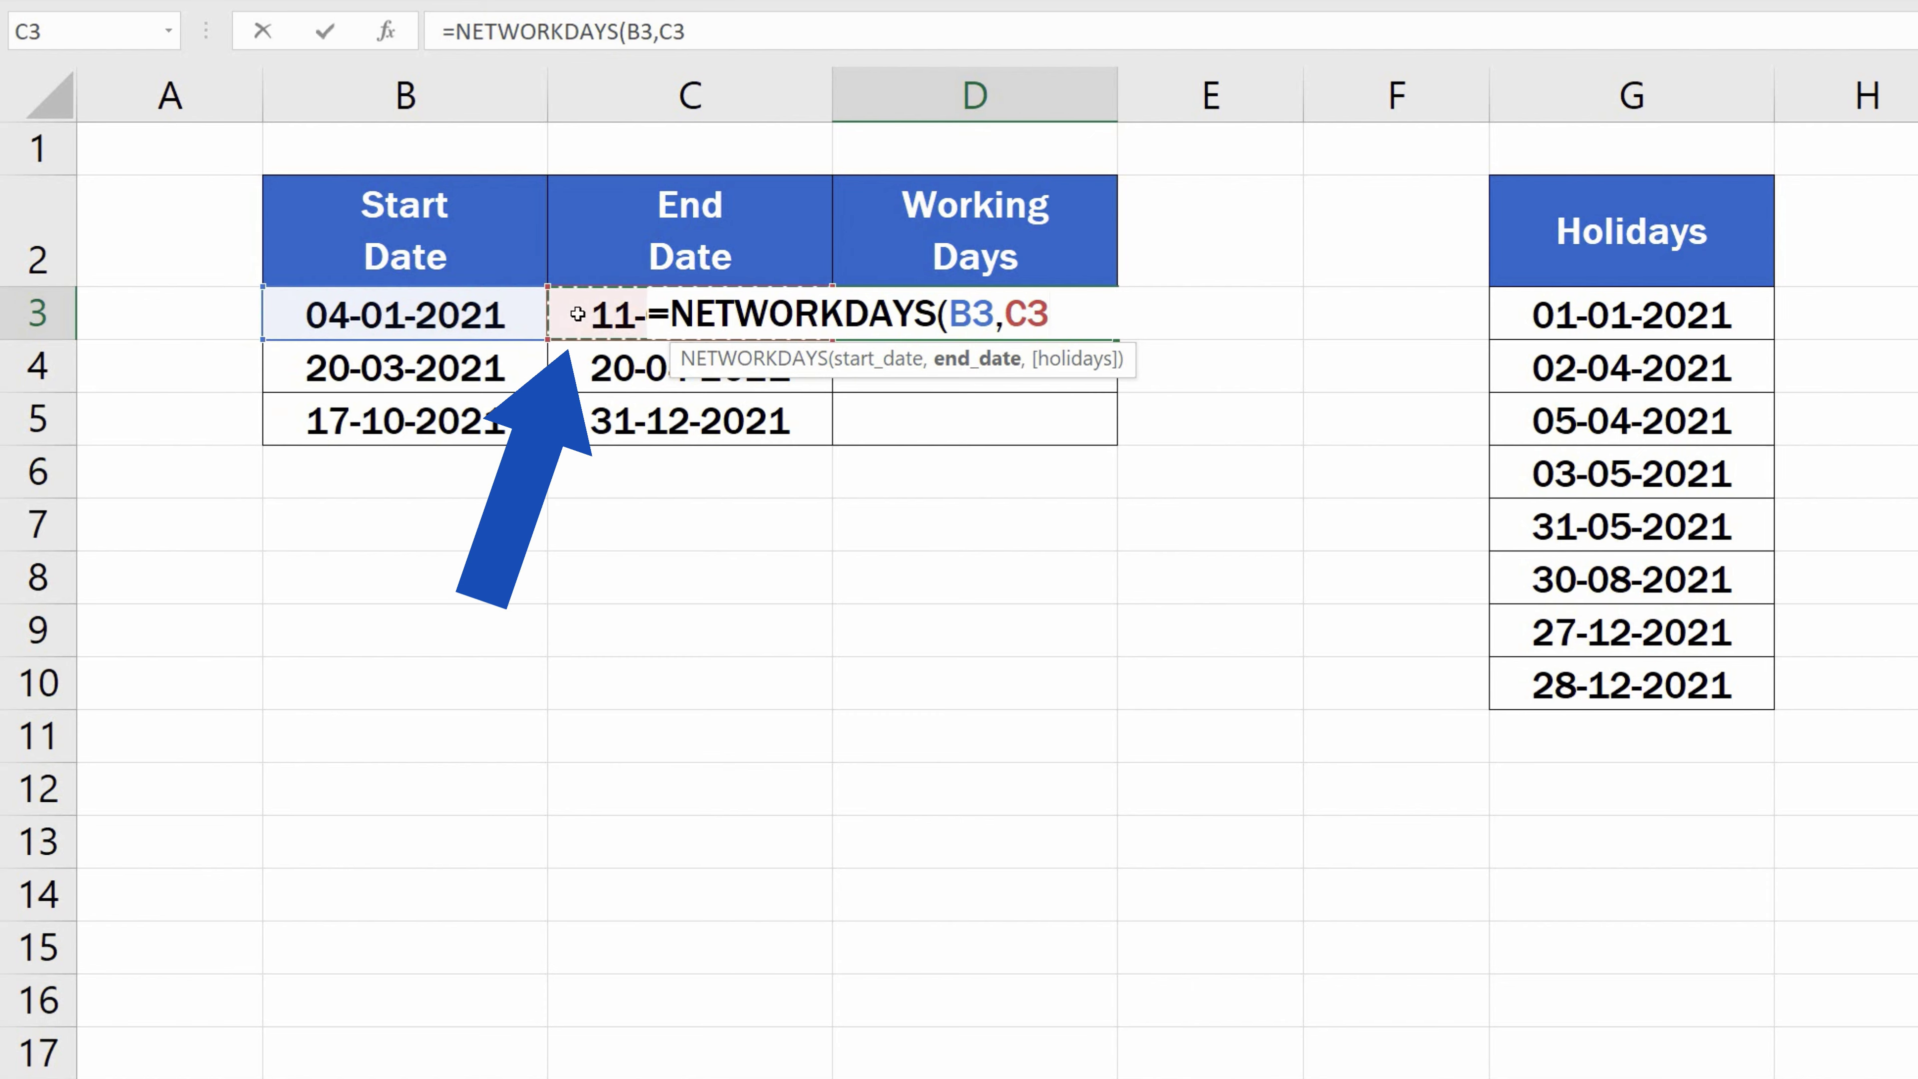
{"action": "type", "text": ","}
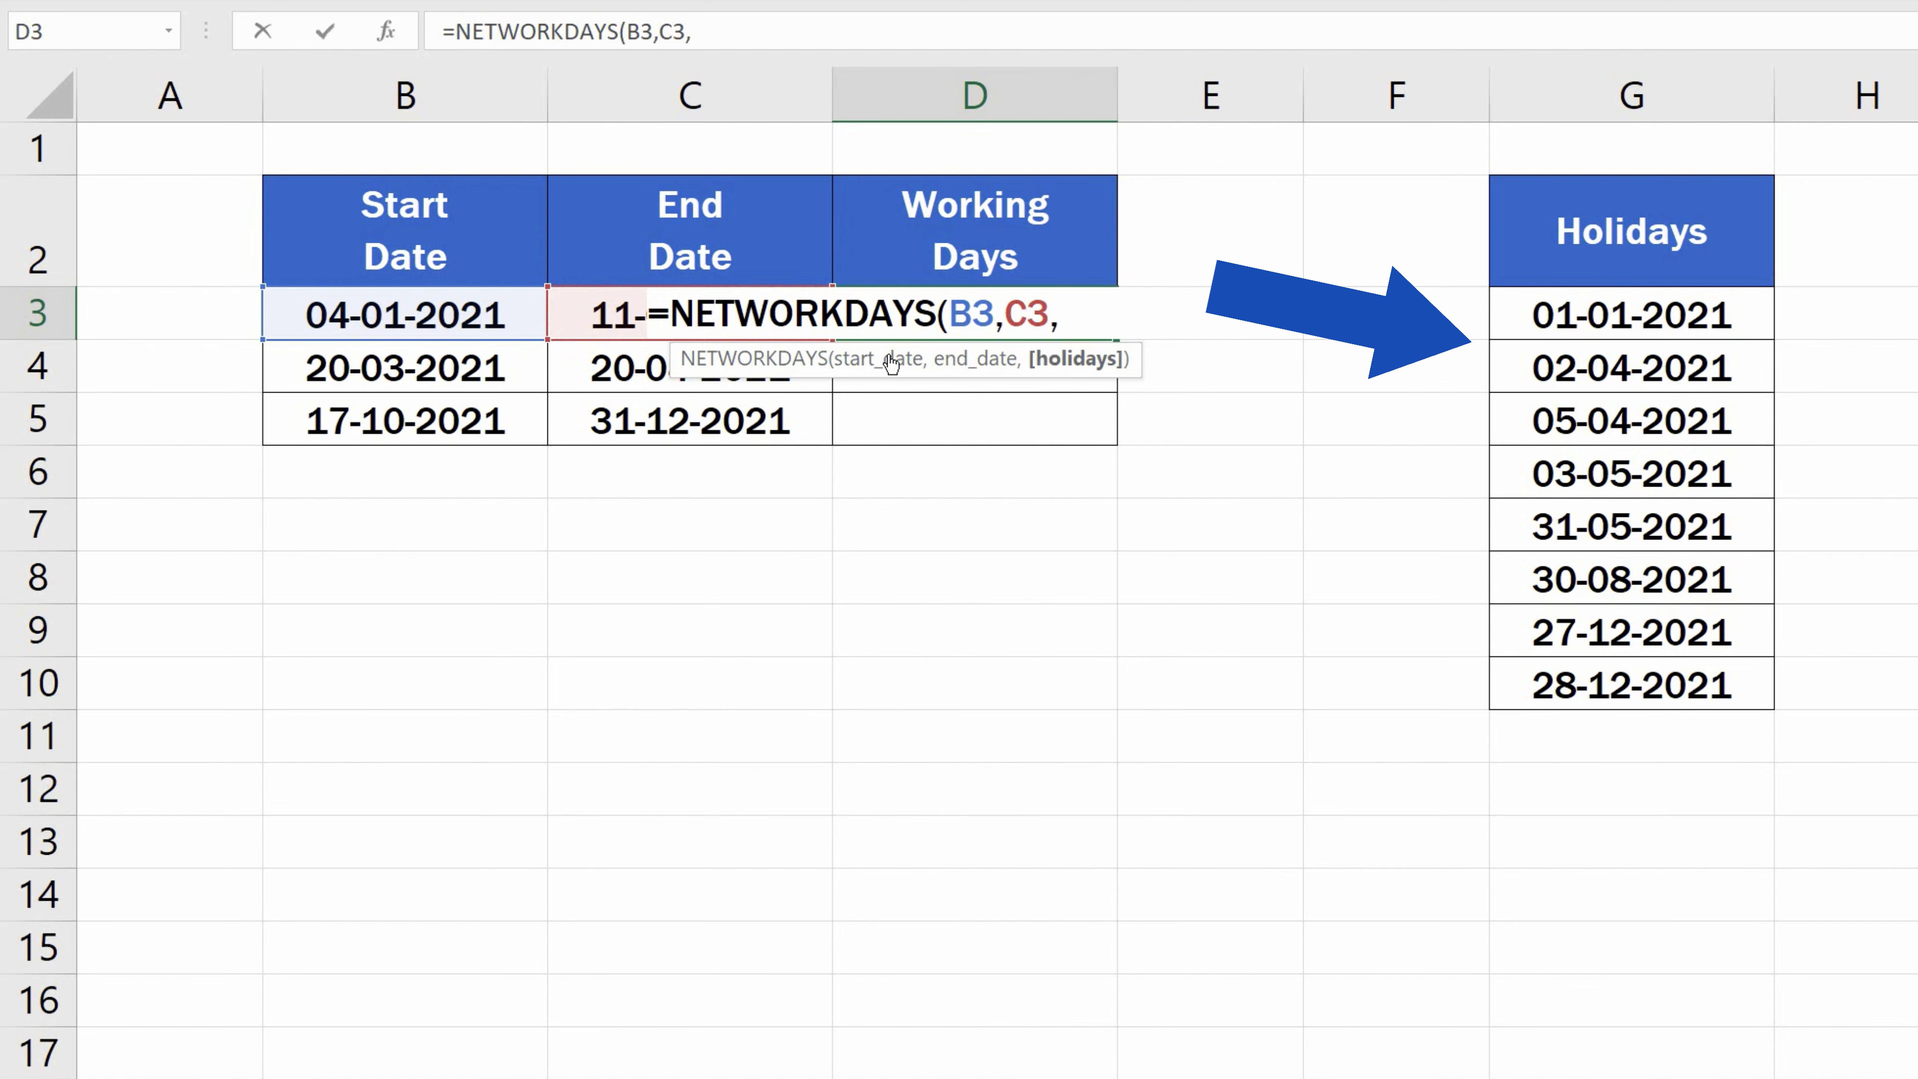
- Add the absolute holiday range $G$3:$G$10 and close the formula, so D3 shows 6
{"action": "left_click_drag", "start_coordinate": [1543, 314], "coordinate": [1744, 669]}
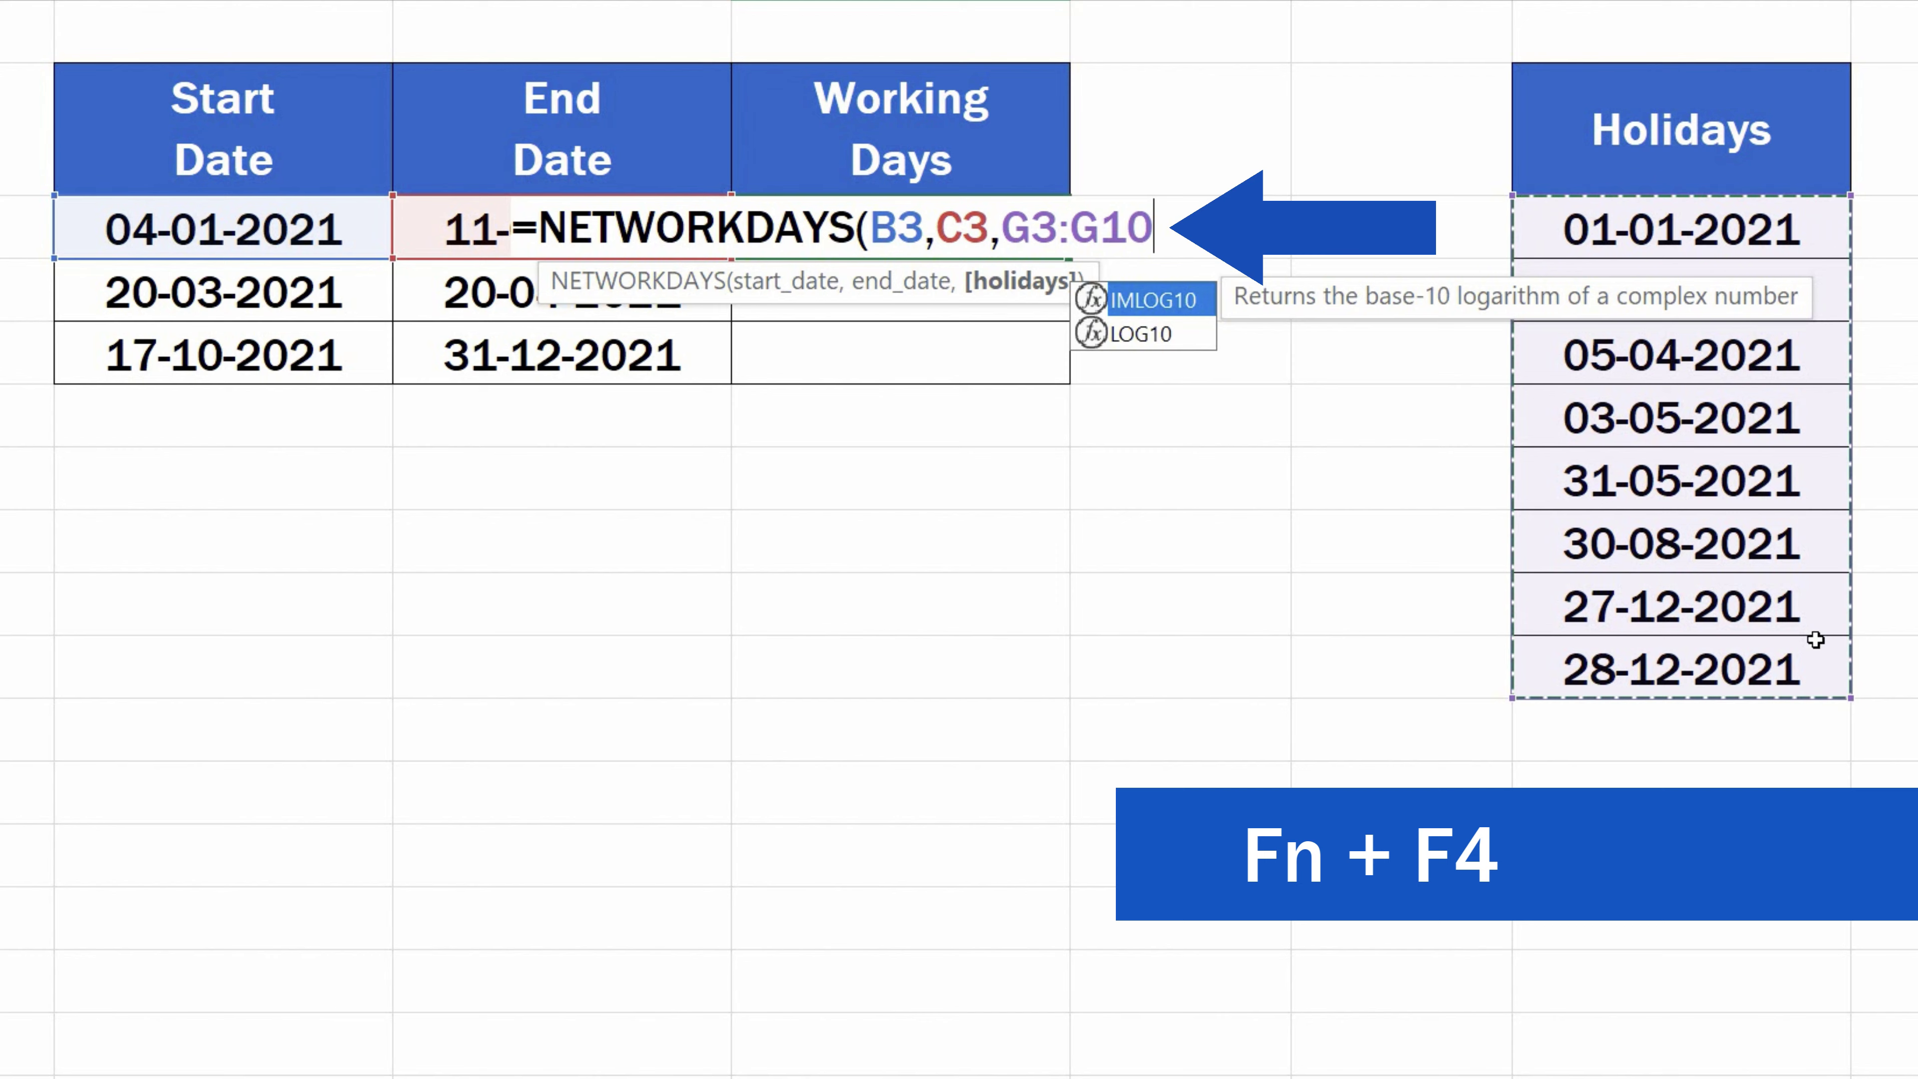
{"action": "key", "text": "F4"}
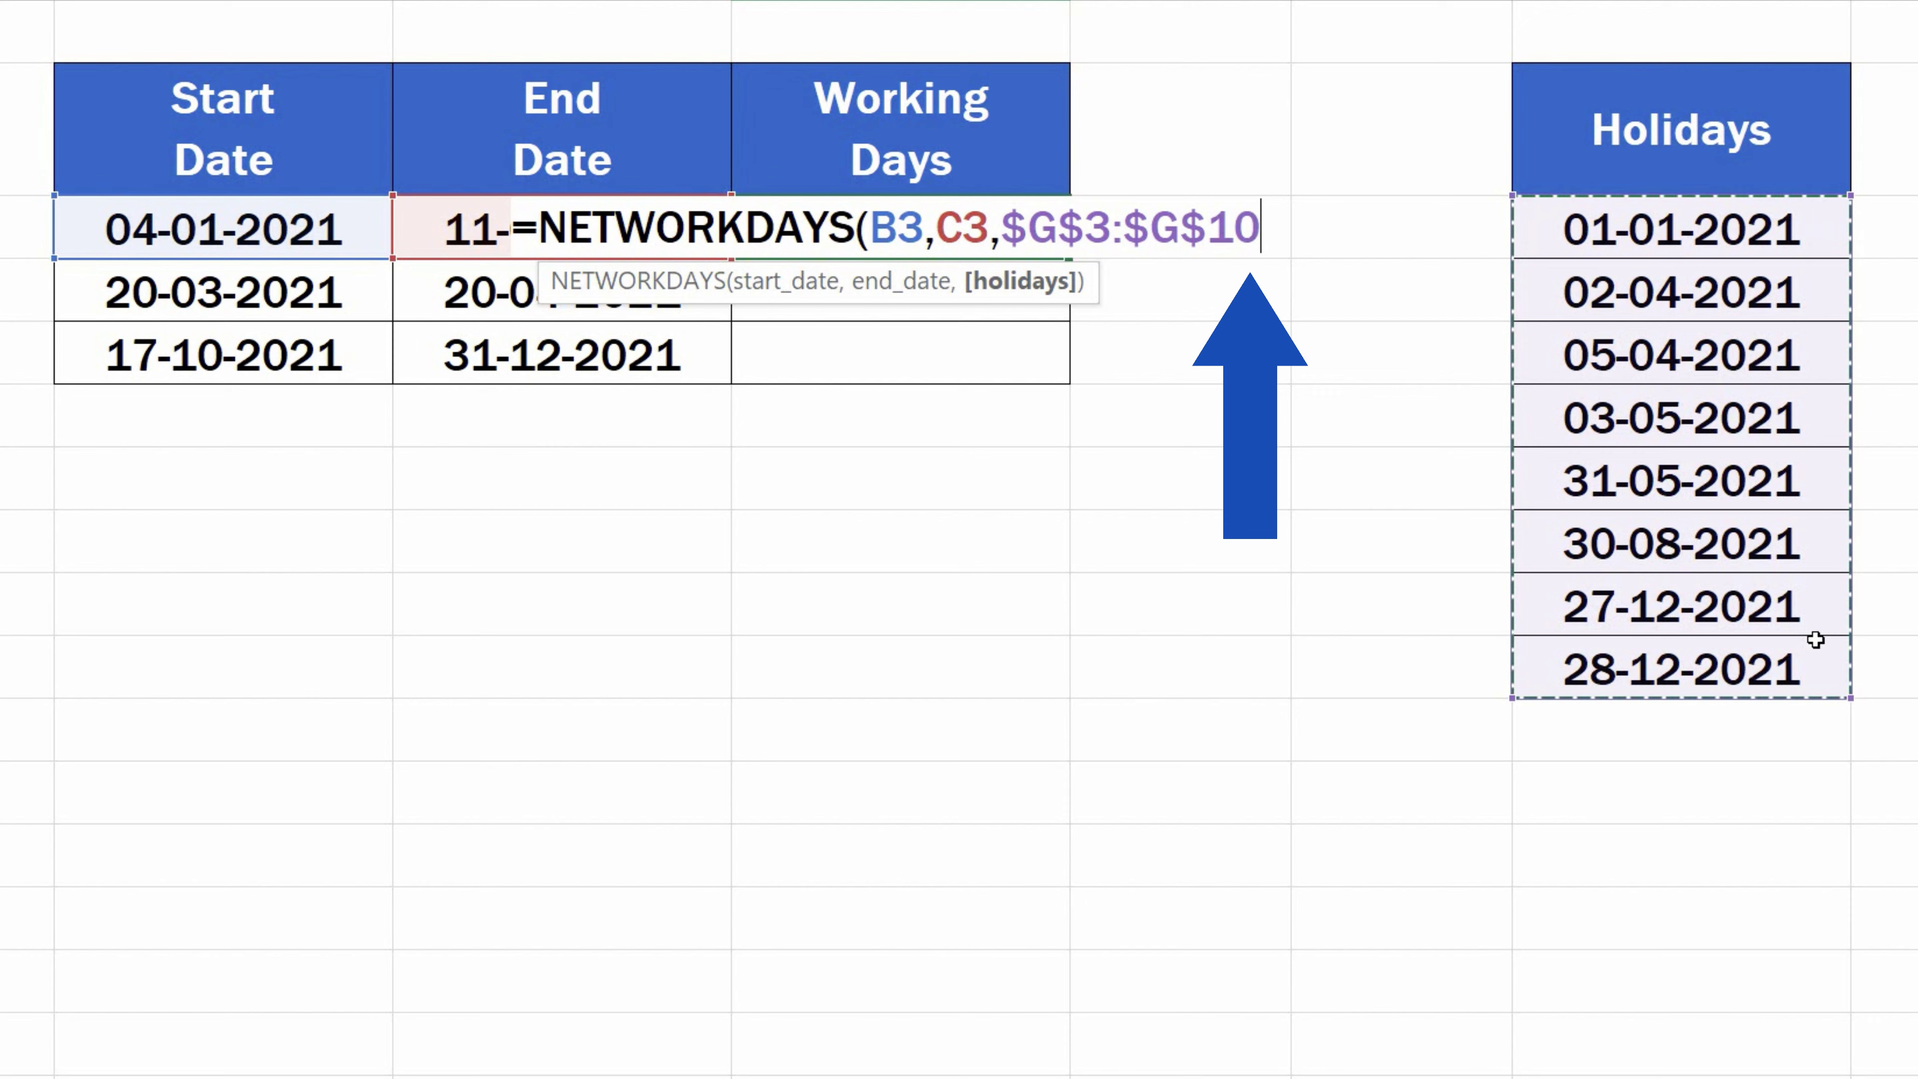
{"action": "type", "text": ")"}
{"action": "key", "text": "Return"}
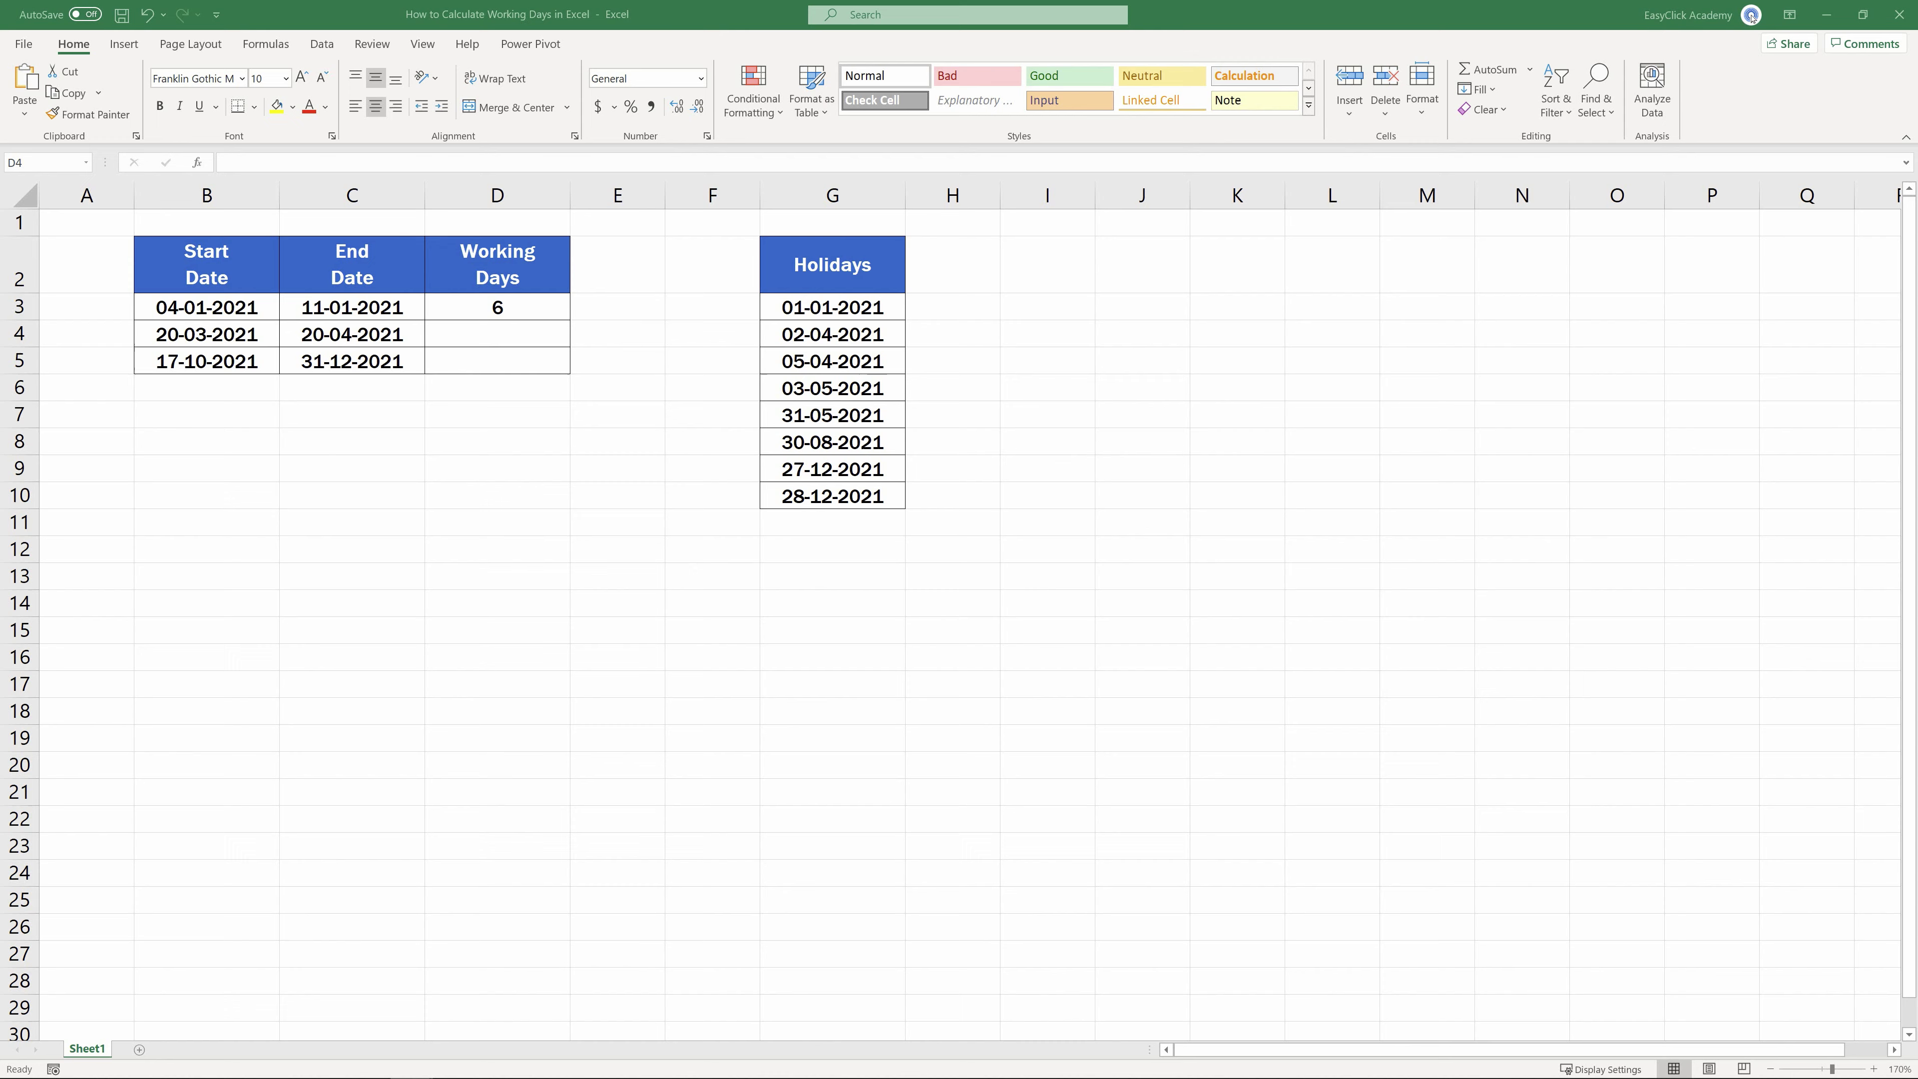
{"action": "left_click", "coordinate": [1891, 1064]}
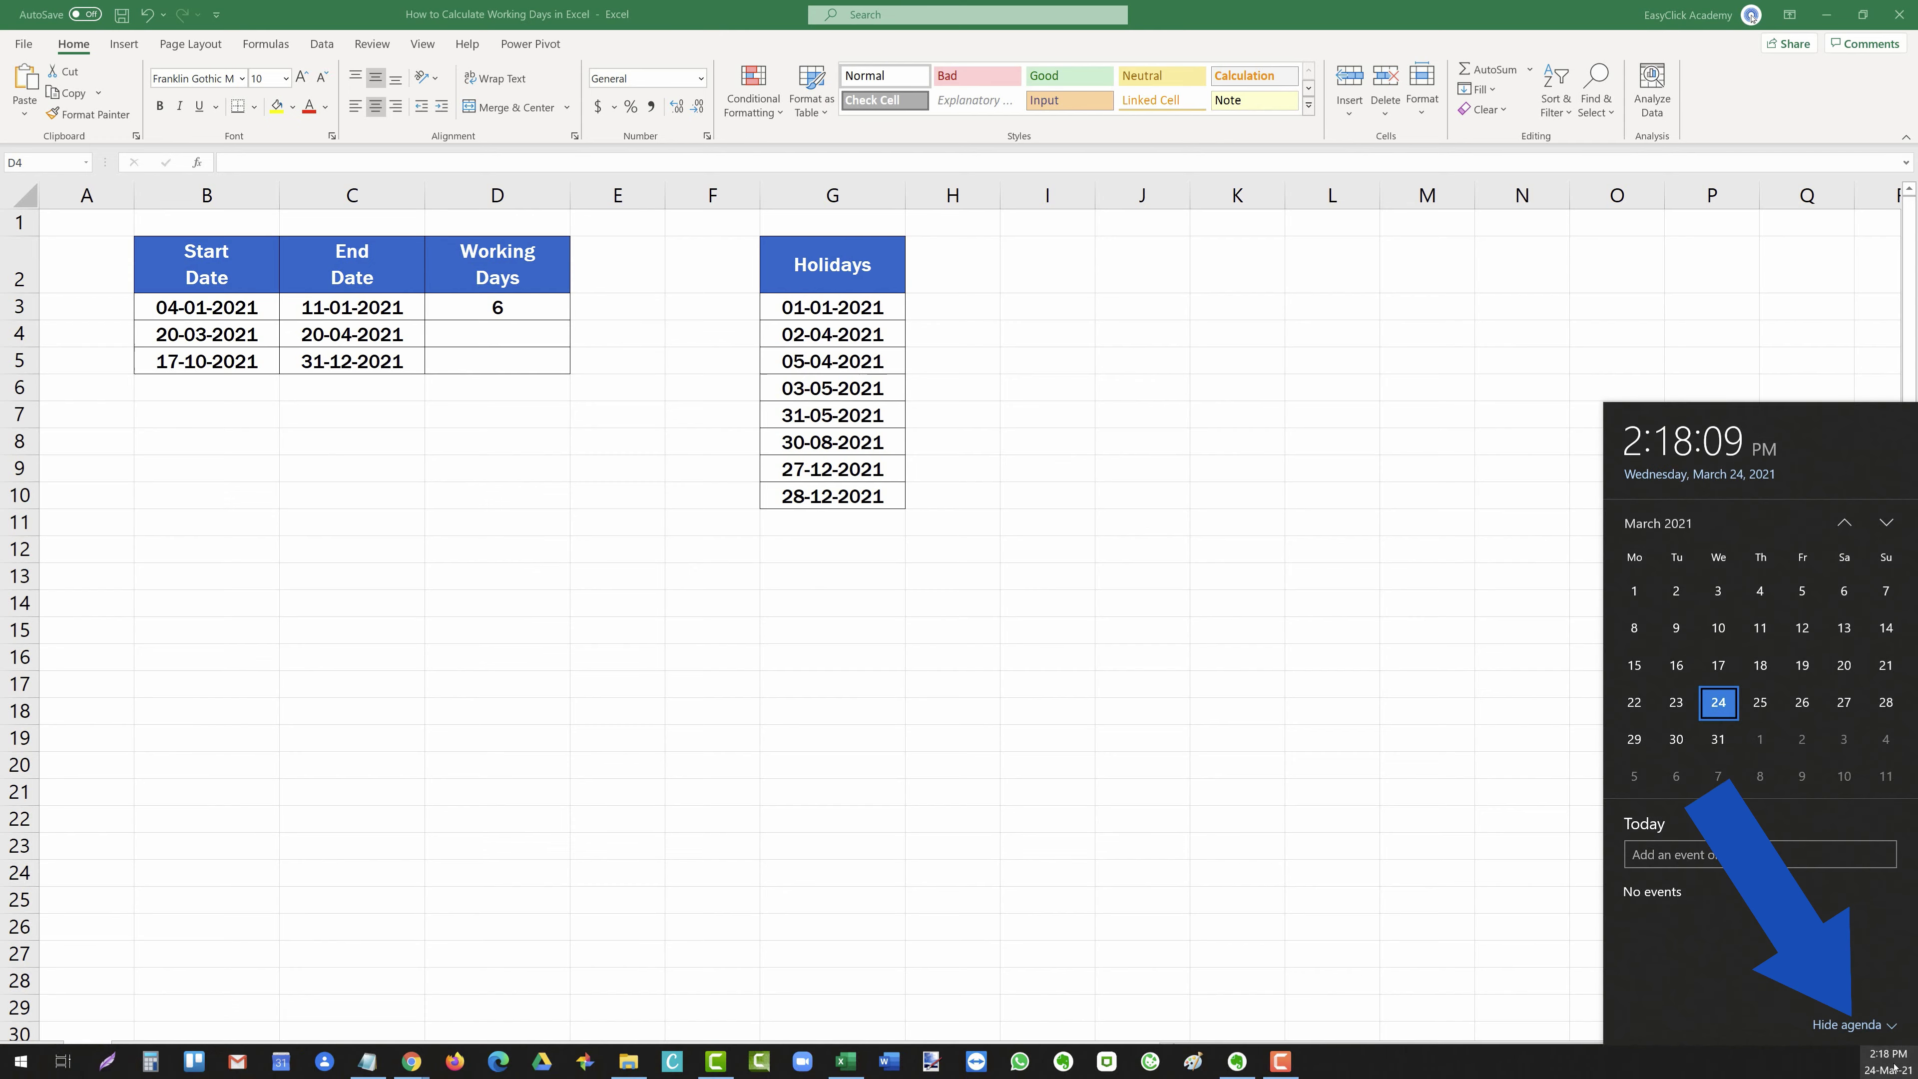
{"action": "left_click", "coordinate": [1844, 523]}
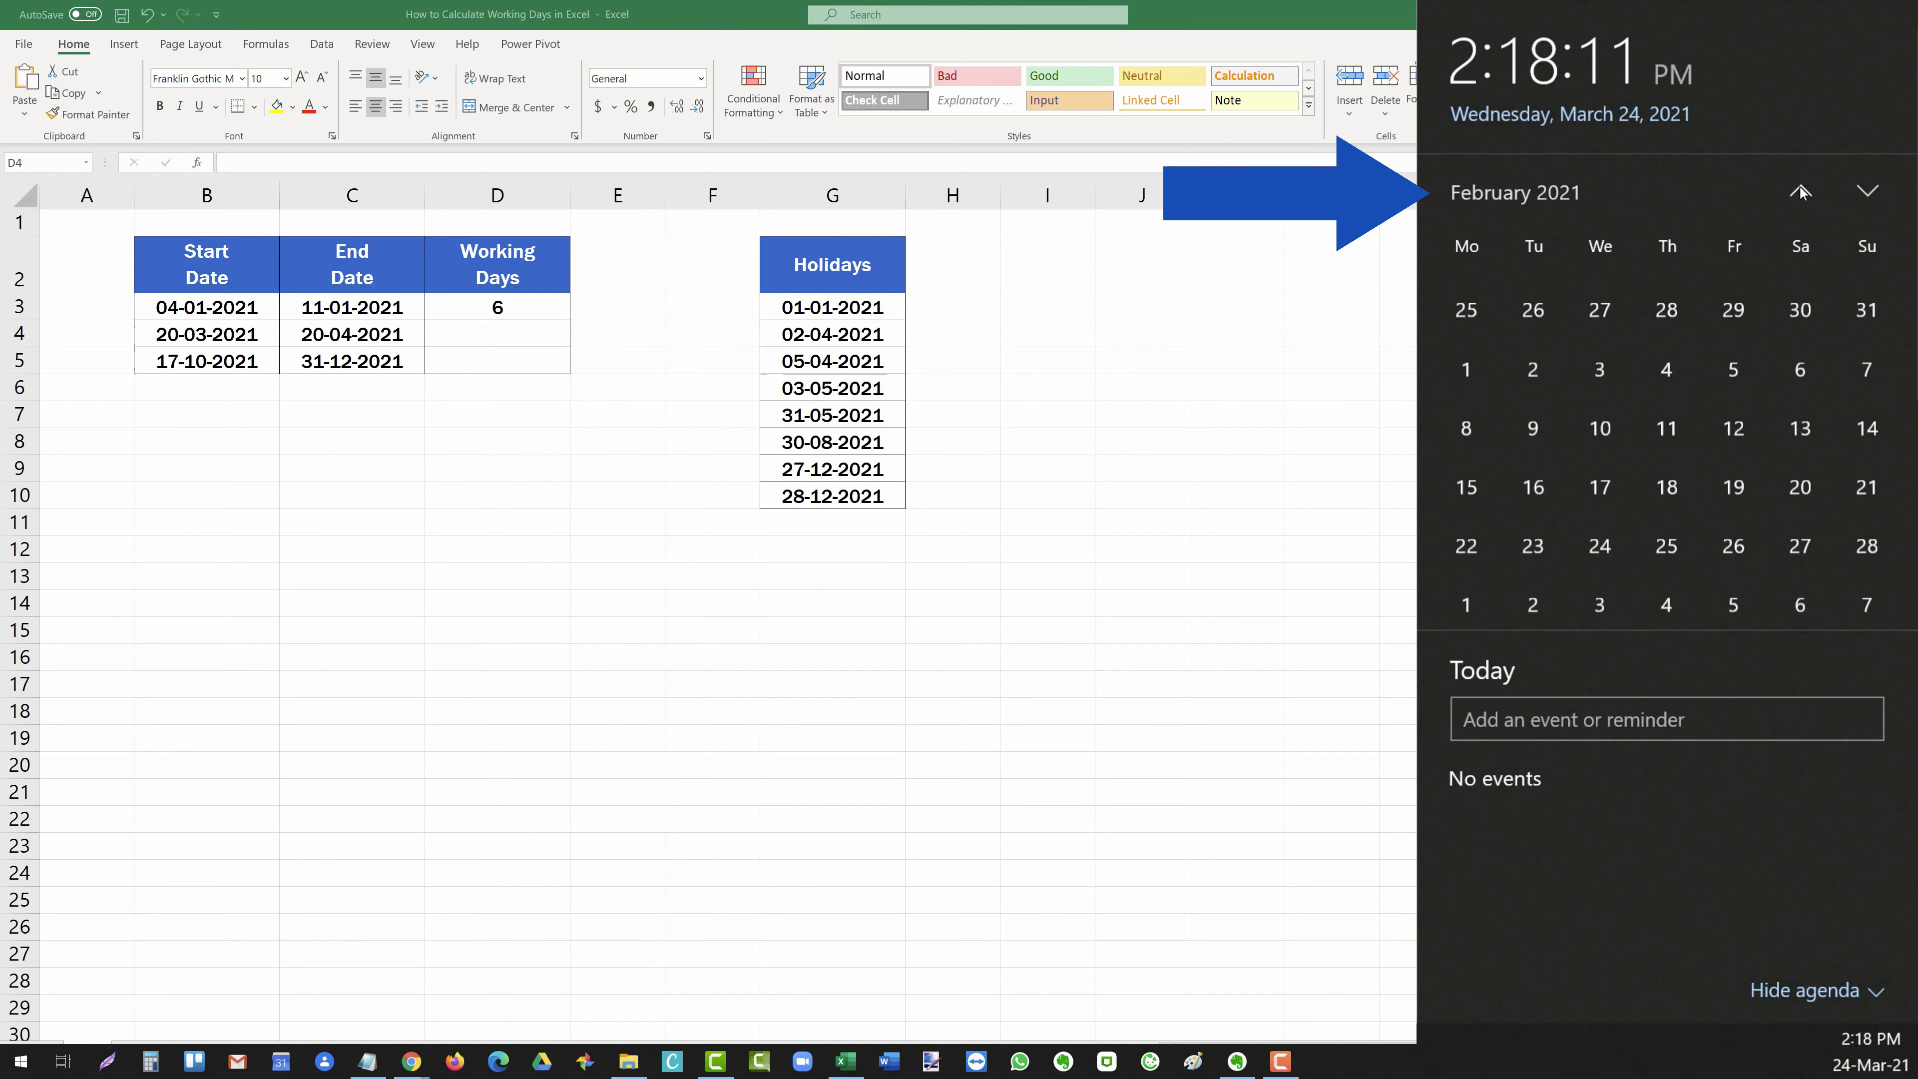
{"action": "left_click", "coordinate": [1800, 192]}
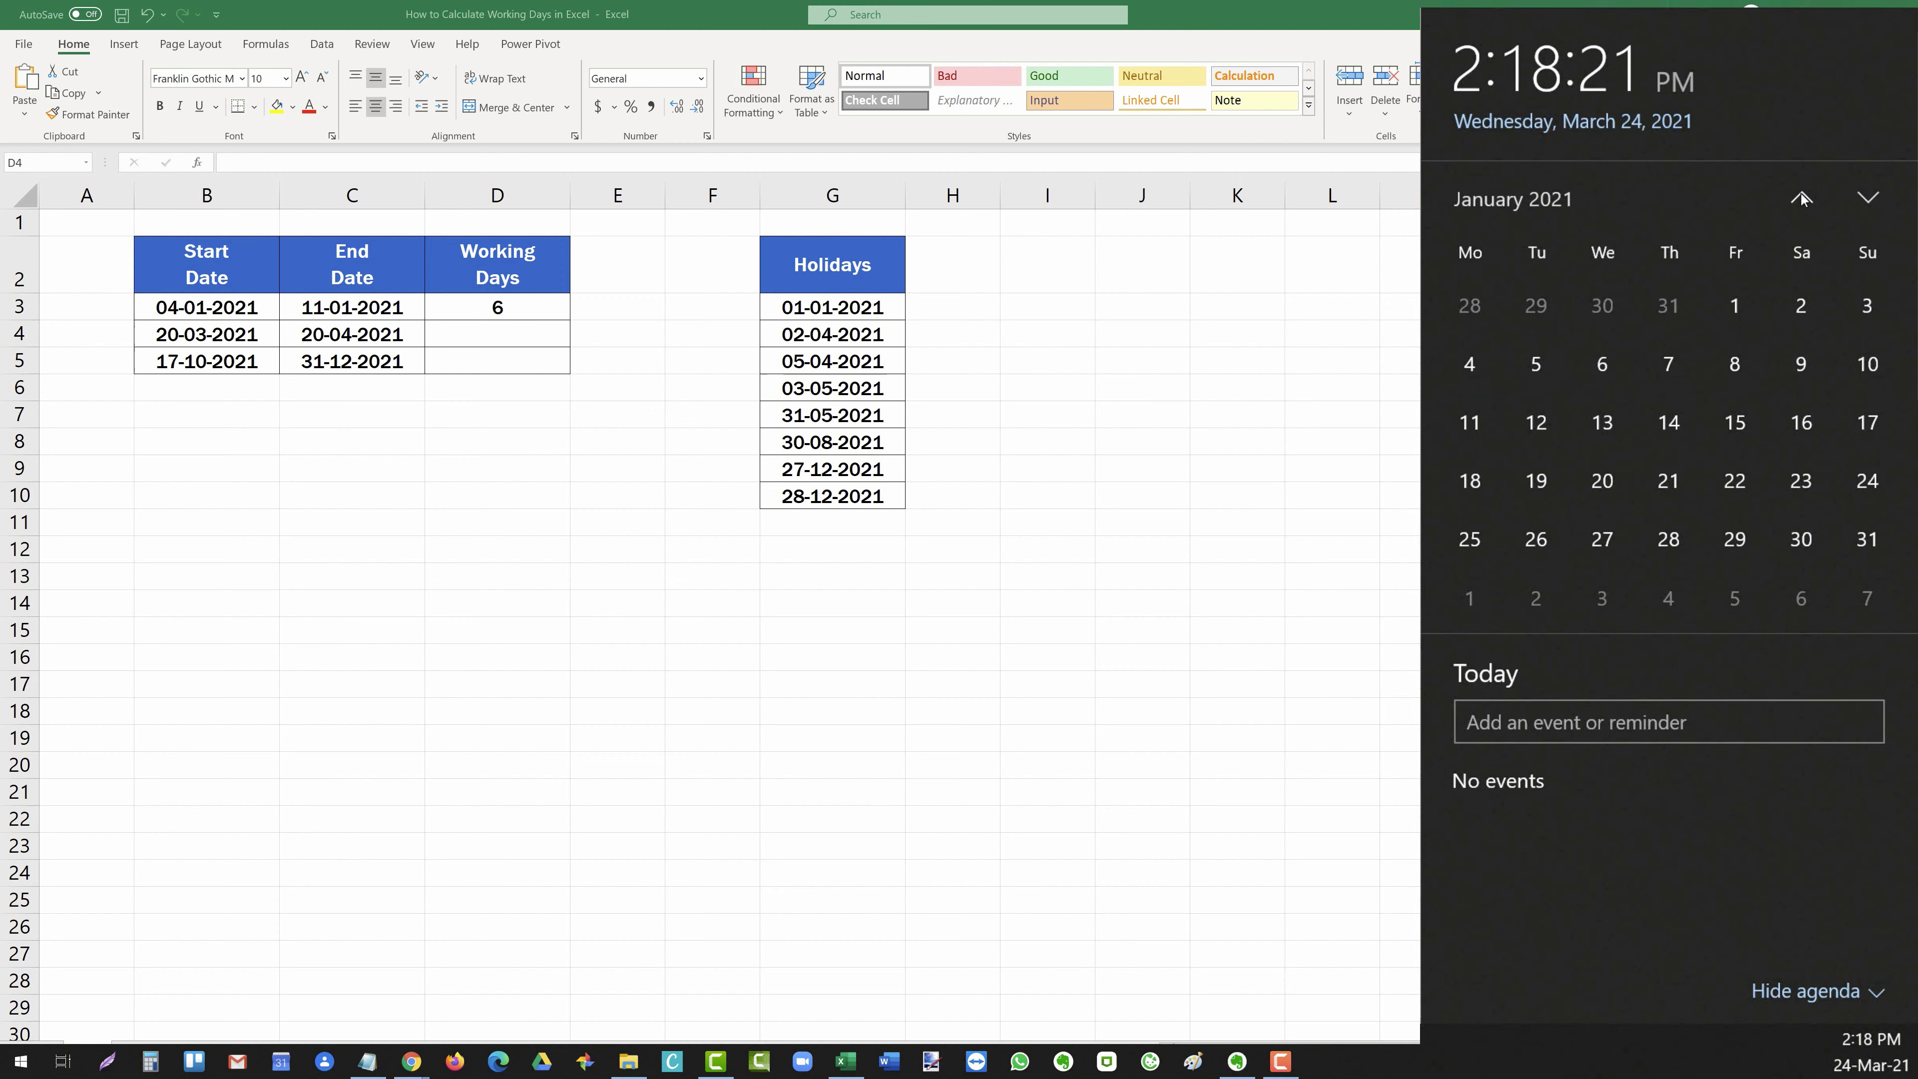
{"action": "key", "text": "Escape"}
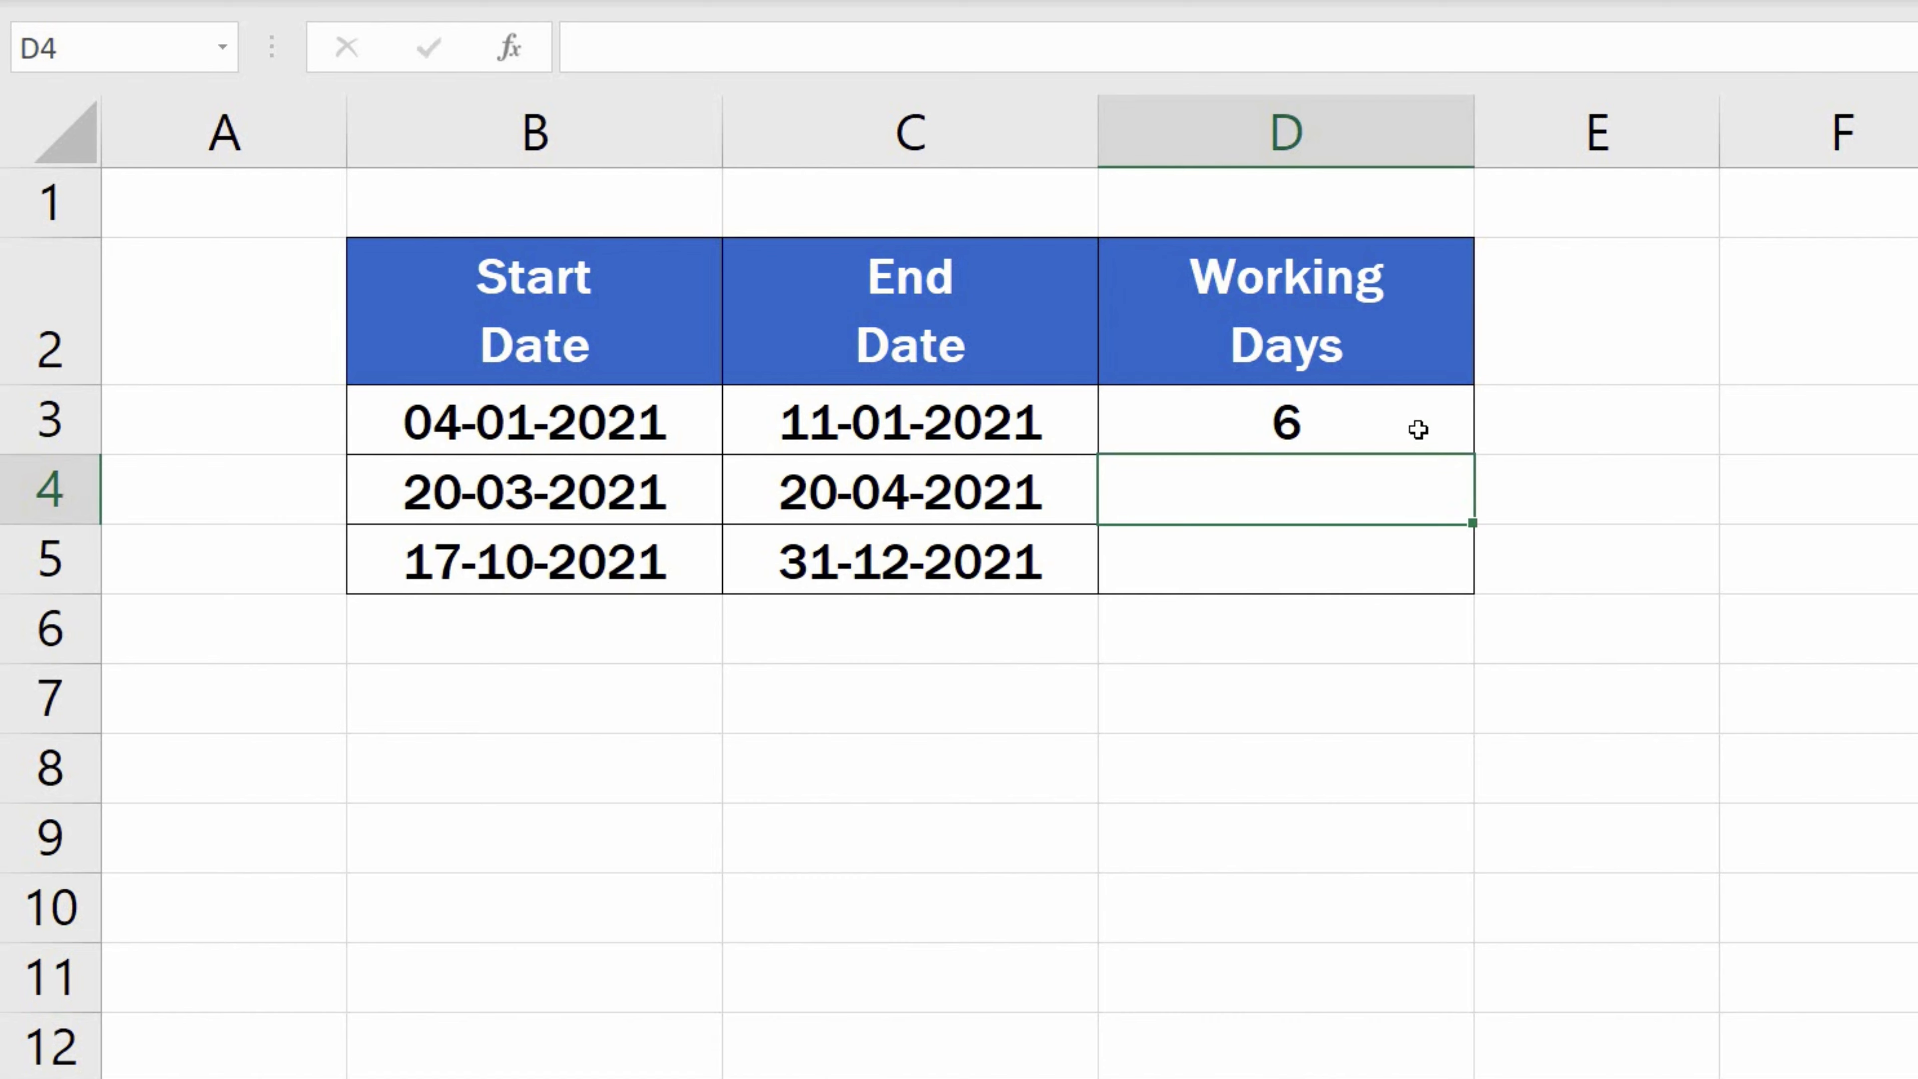
- Change D3's start date to B3+1 so it counts from the following day, giving 5
{"action": "double_click", "coordinate": [1418, 429]}
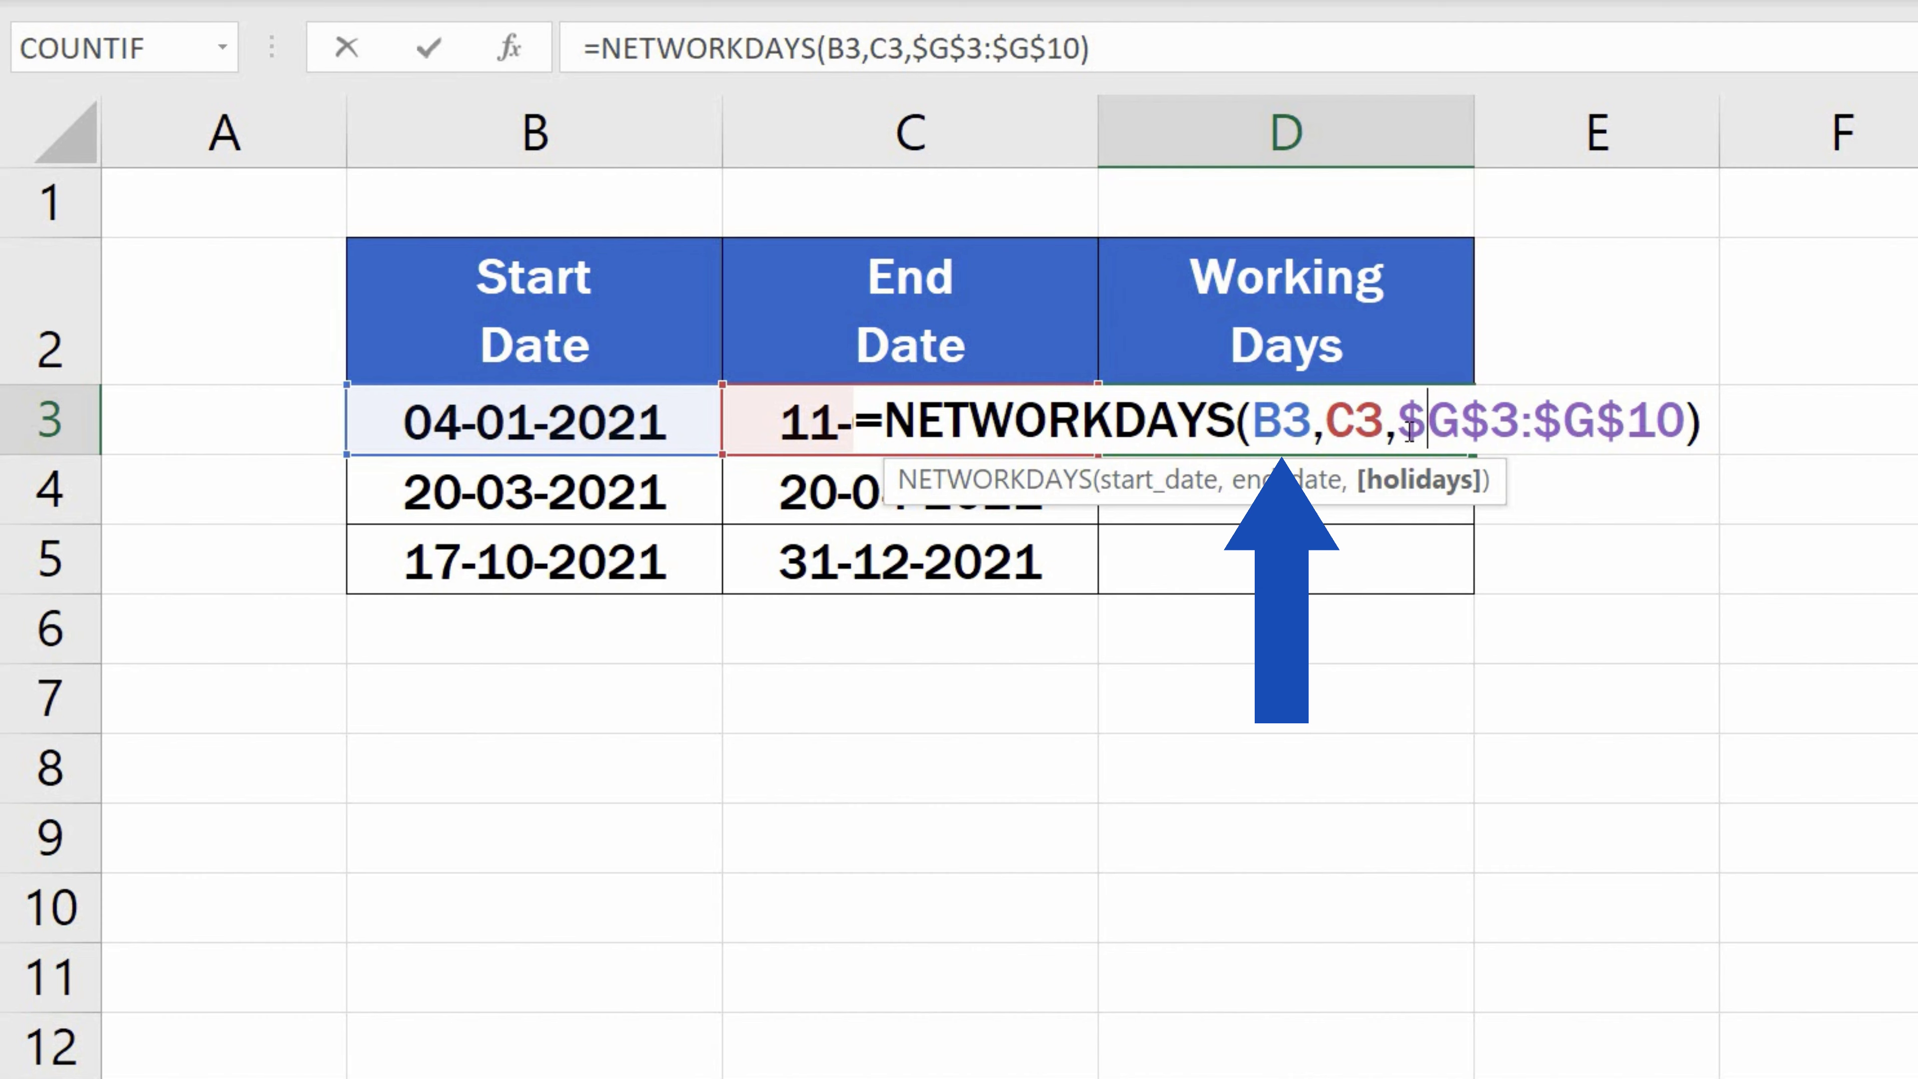
{"action": "key", "text": "Left"}
{"action": "key", "text": "Left"}
{"action": "key", "text": "Left"}
{"action": "key", "text": "Left"}
{"action": "type", "text": "+1"}
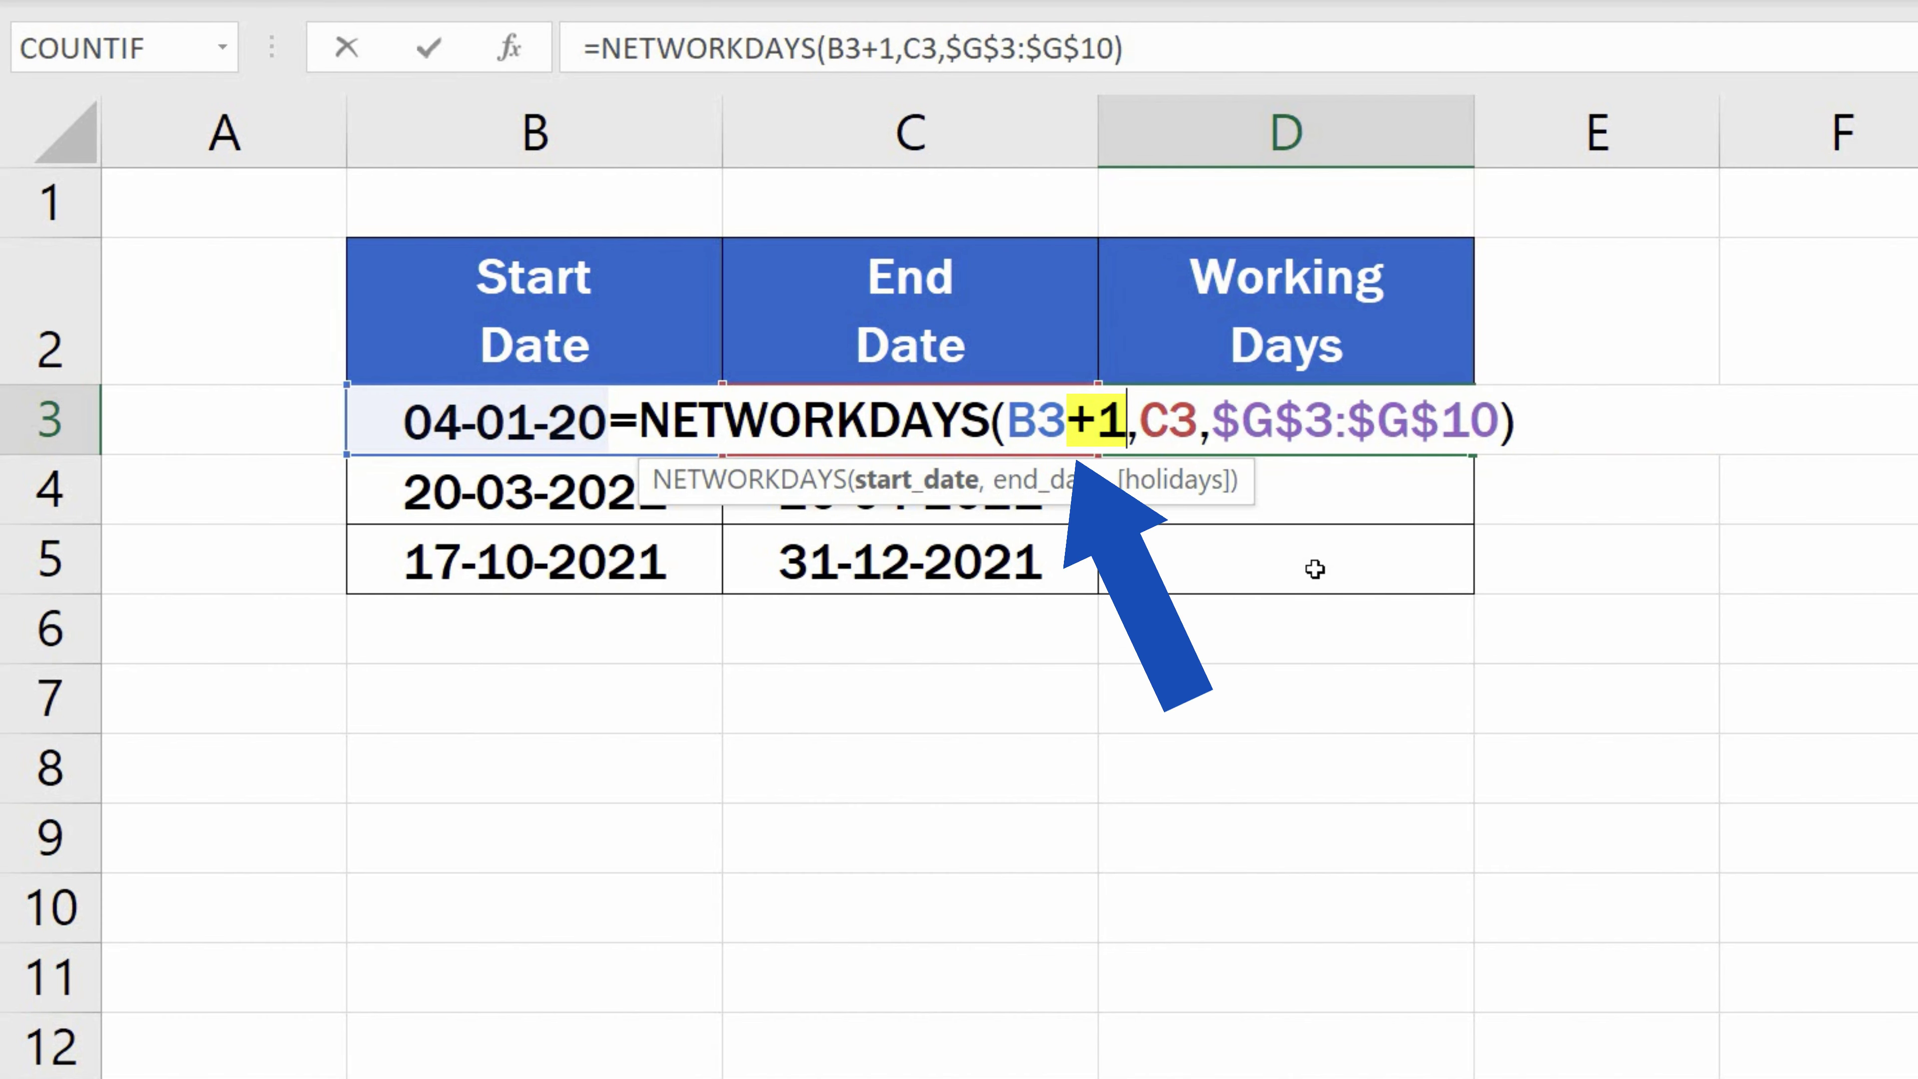
{"action": "key", "text": "Return"}
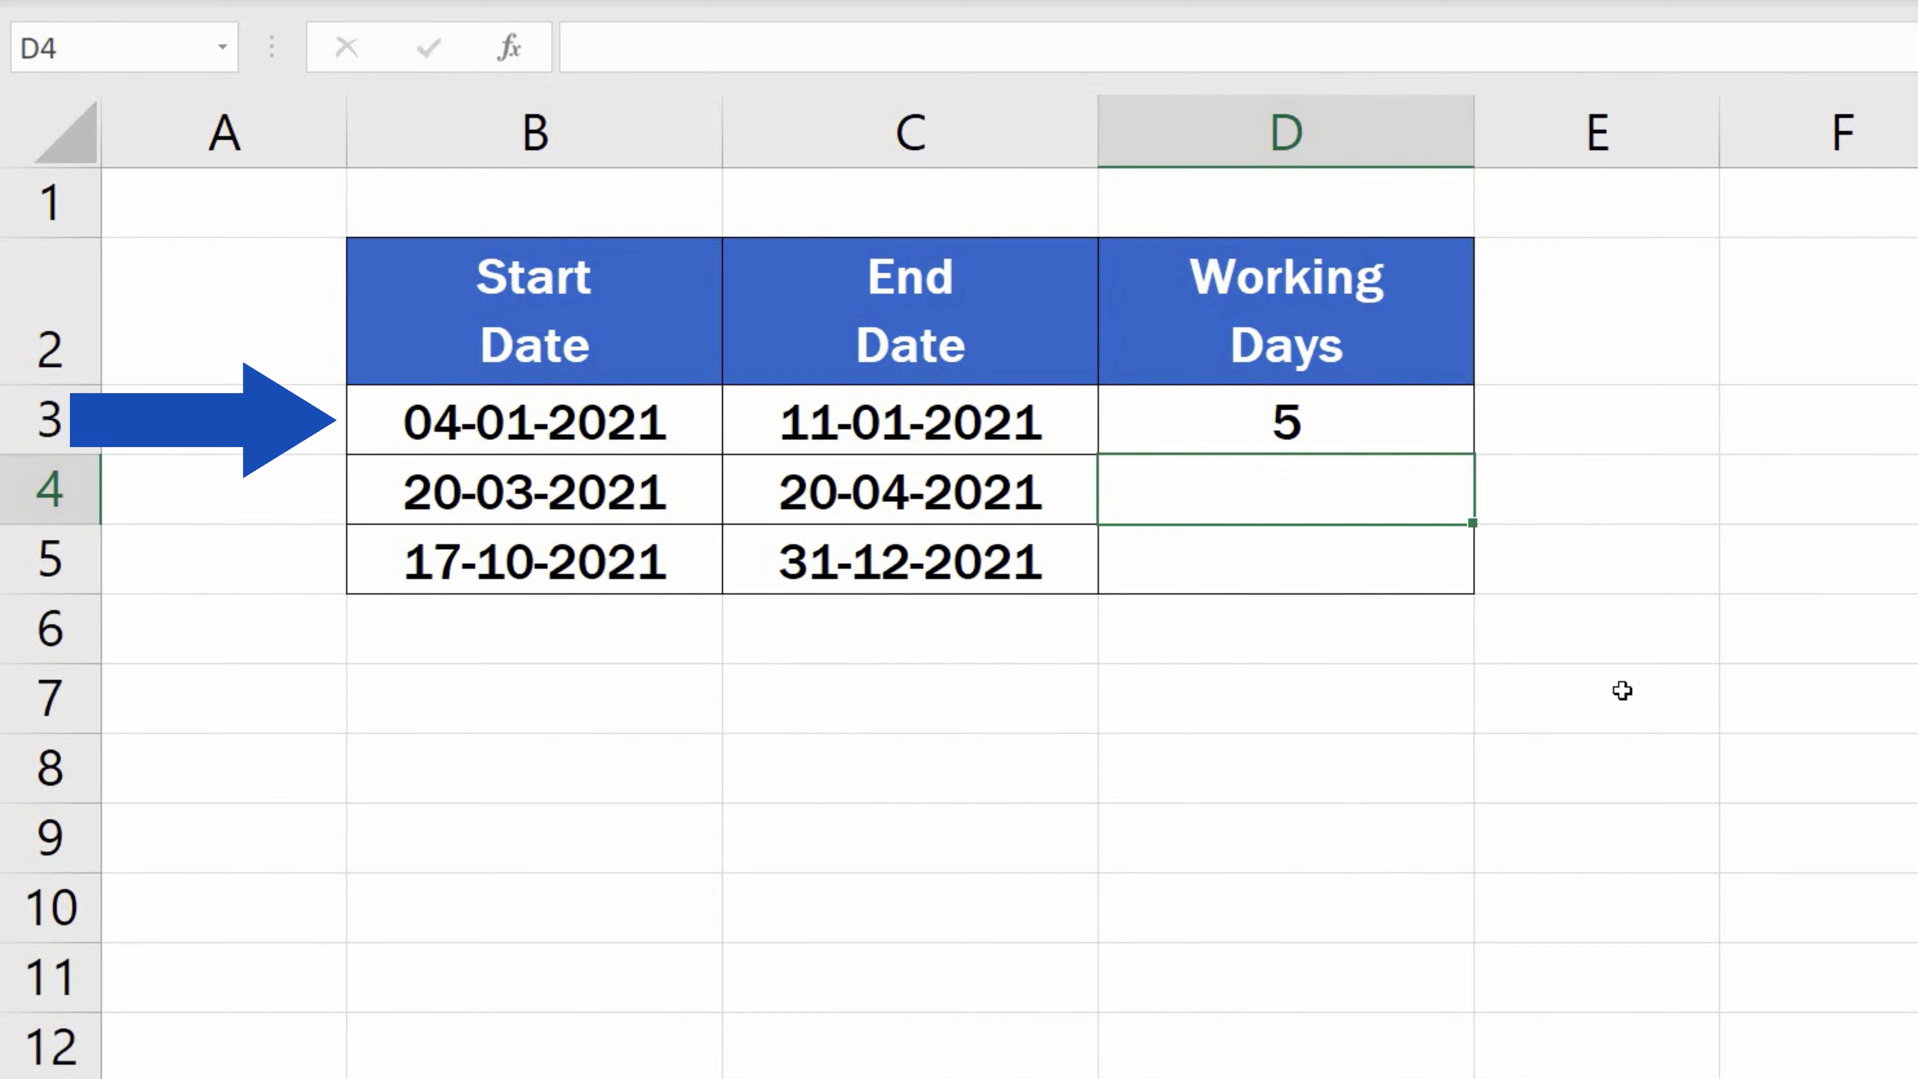
- Fill D3's formula down to D5, giving 20 and 53
{"action": "left_click", "coordinate": [1390, 432]}
{"action": "left_click_drag", "start_coordinate": [1452, 453], "coordinate": [1474, 594]}
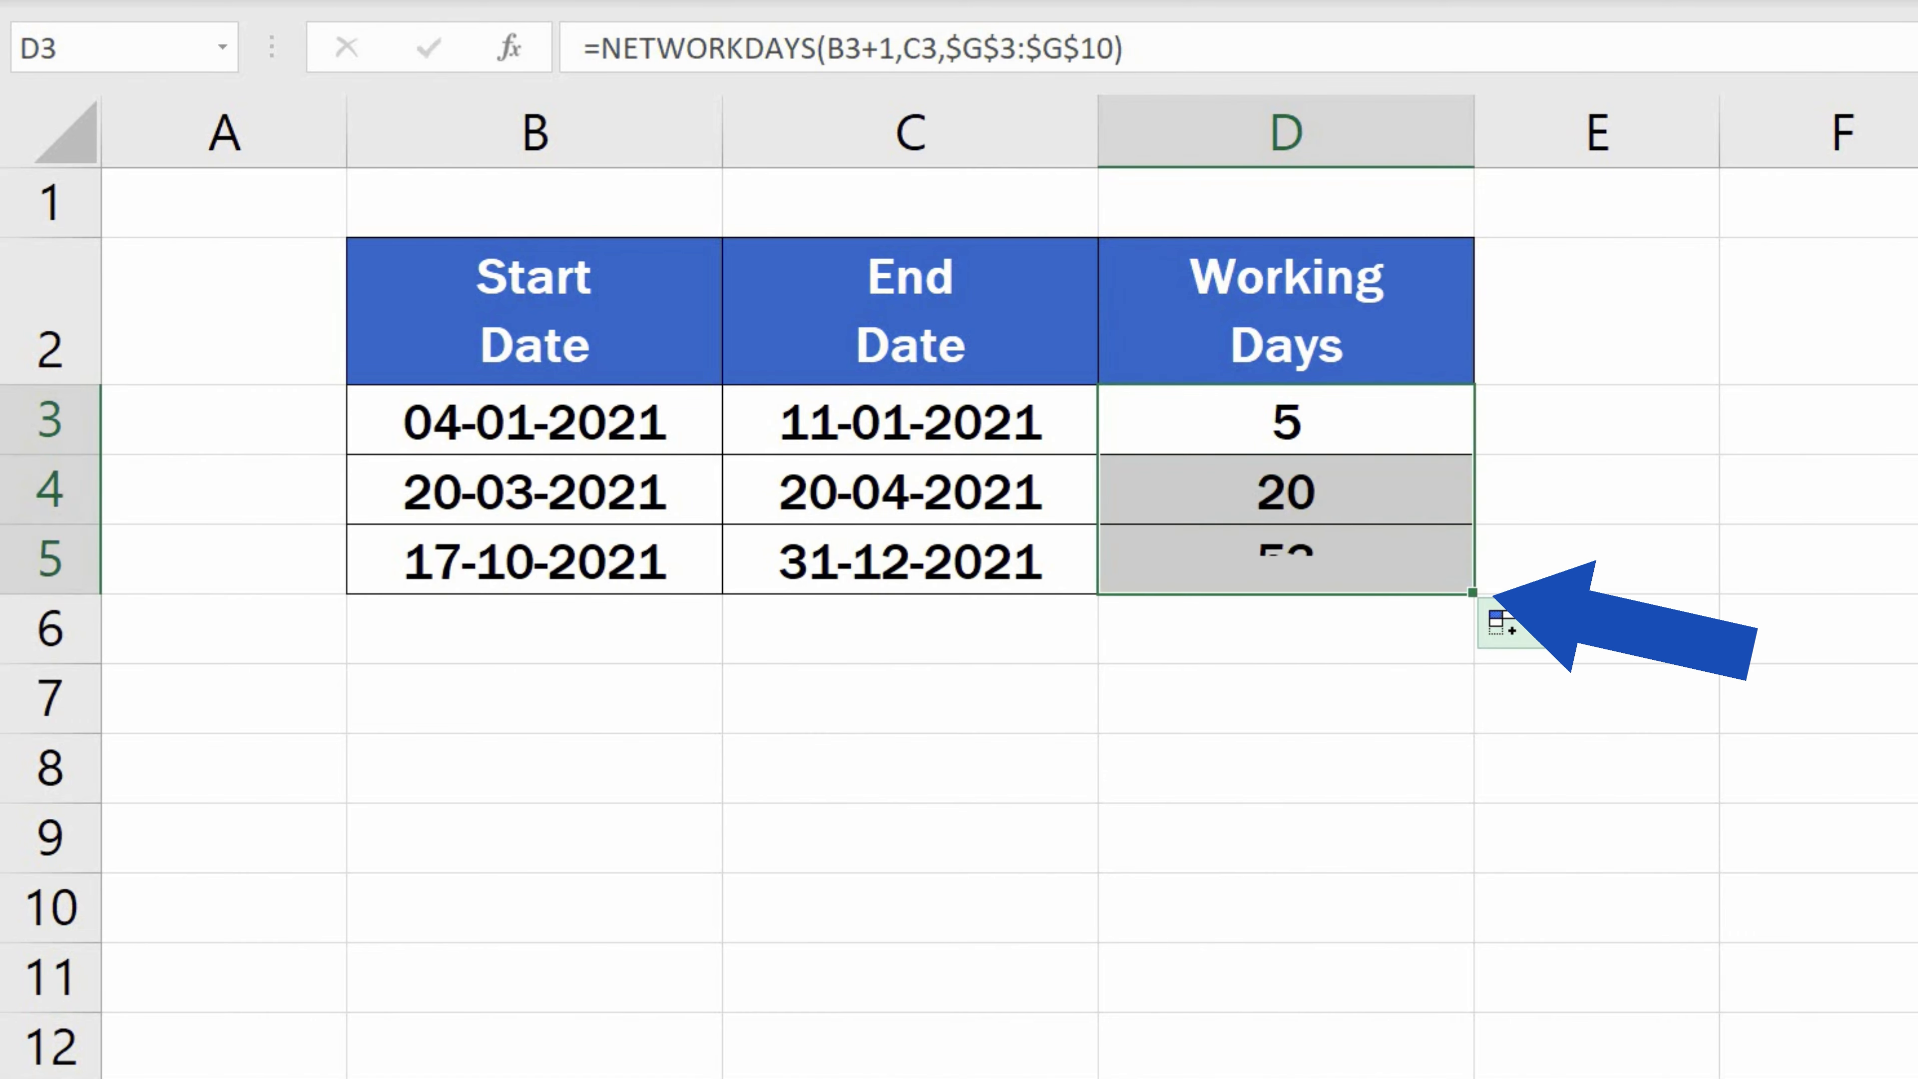
{"action": "left_click", "coordinate": [1622, 703]}
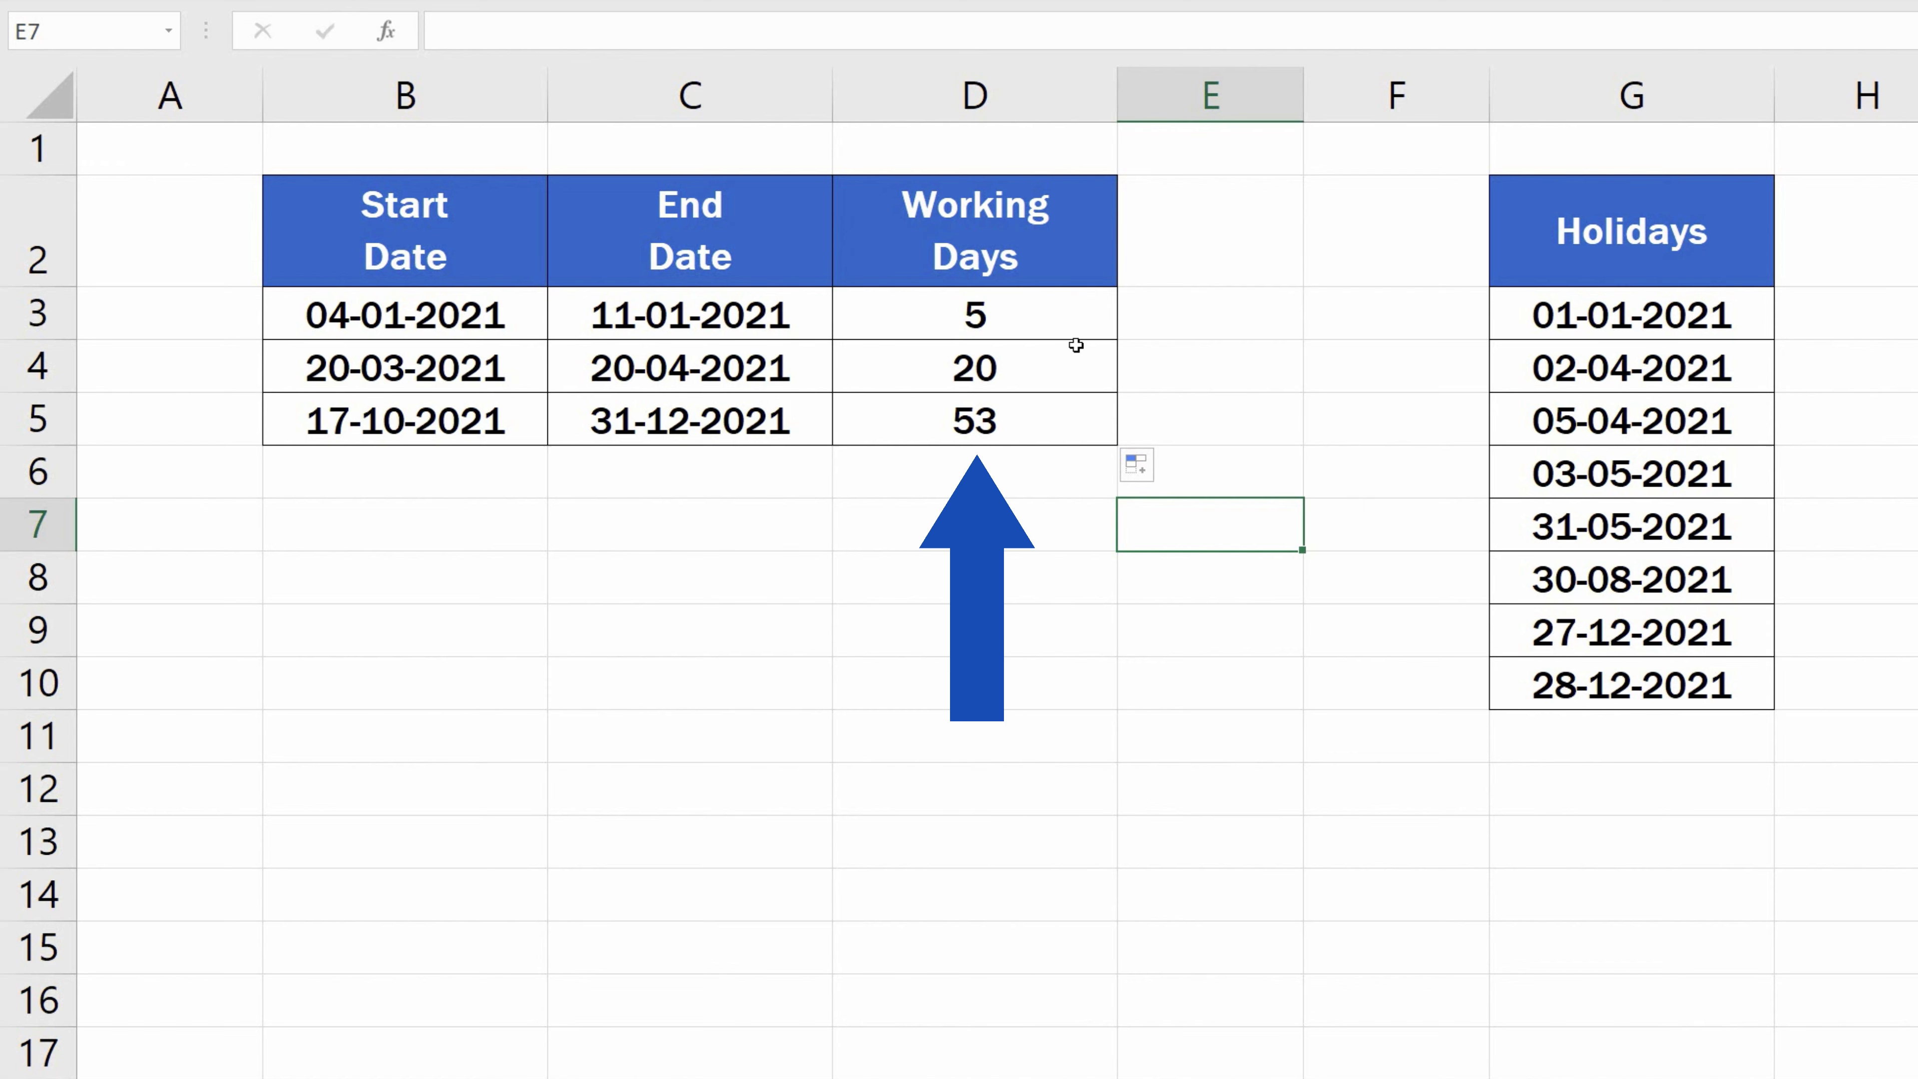
- Clear the Working Days results in D3:D5
{"action": "left_click_drag", "start_coordinate": [1070, 345], "coordinate": [1082, 410]}
{"action": "key", "text": "Delete"}
{"action": "left_click", "coordinate": [1211, 597]}
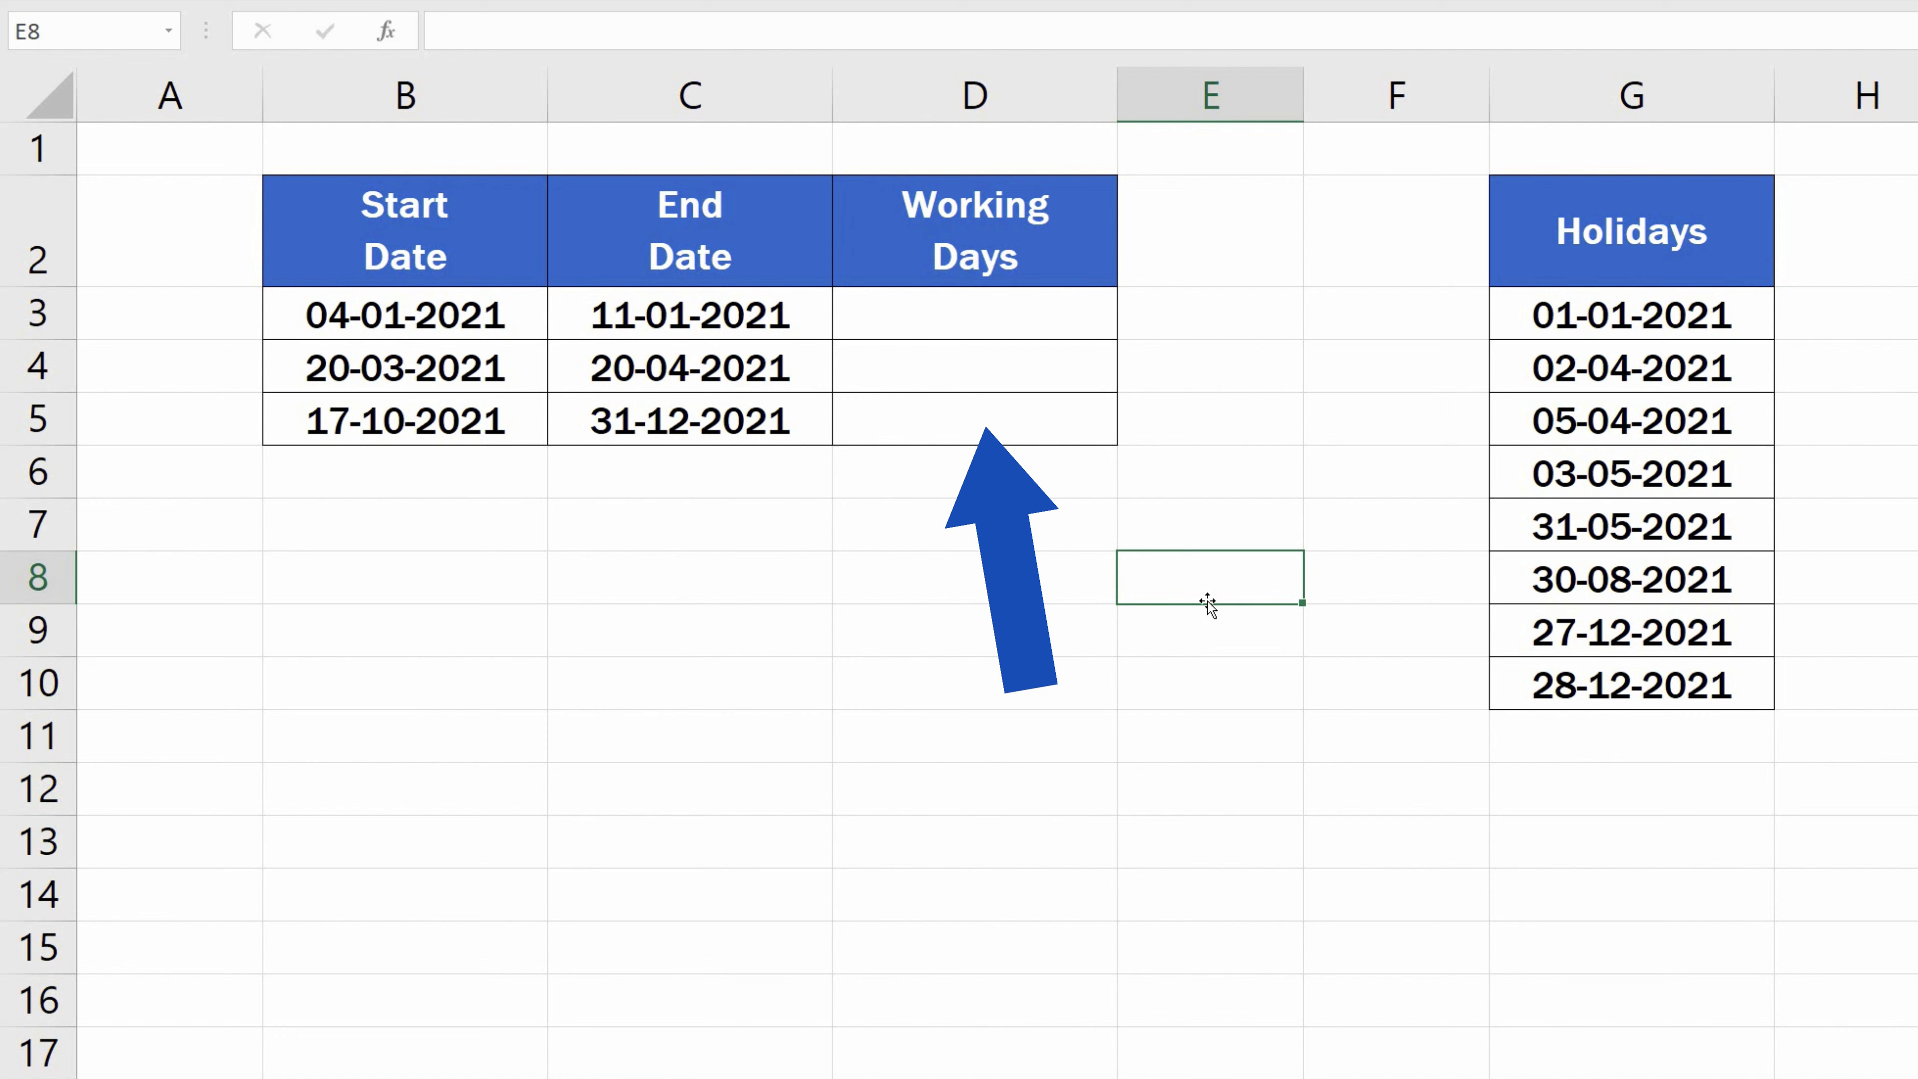
- Start a NETWORKDAYS.INTL formula in D3 from B3 to C3, looking at the Sunday-only weekend option
{"action": "left_click", "coordinate": [950, 329]}
{"action": "type", "text": "=net"}
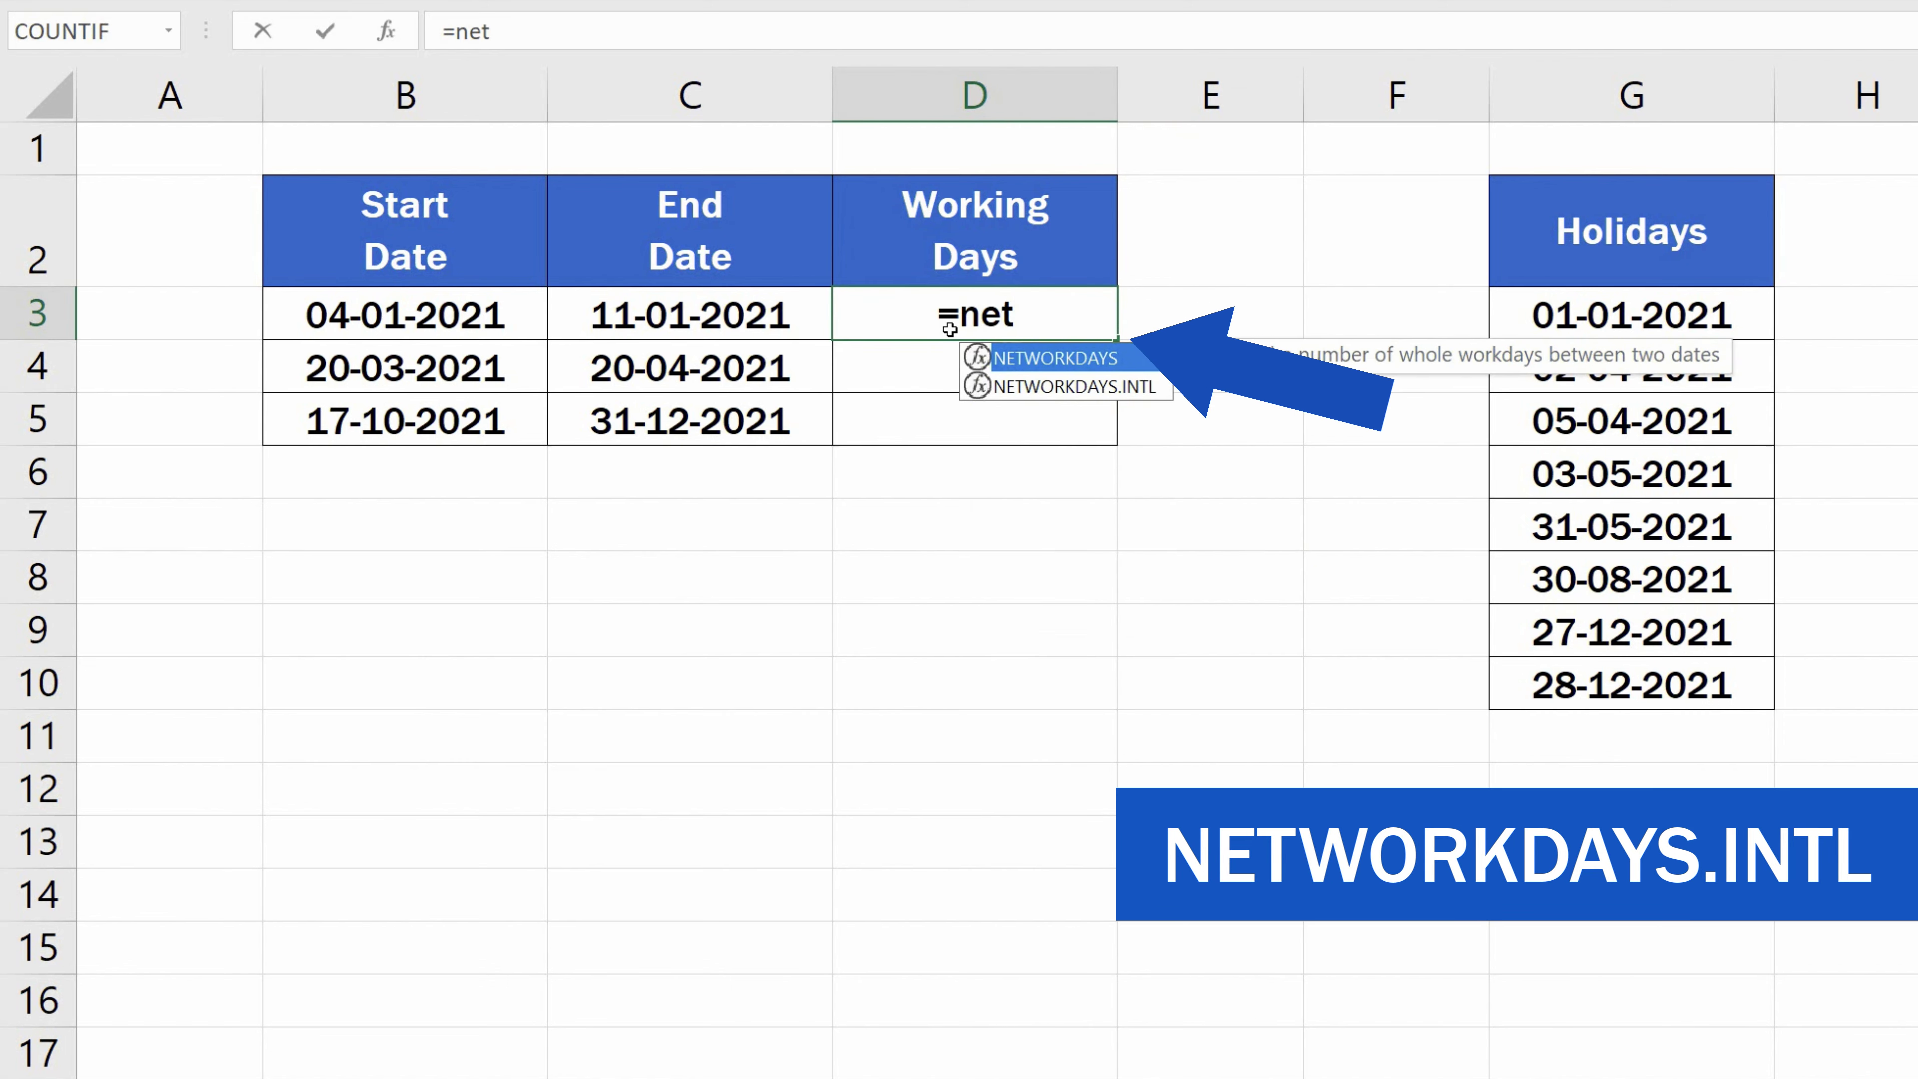
{"action": "double_click", "coordinate": [1068, 384]}
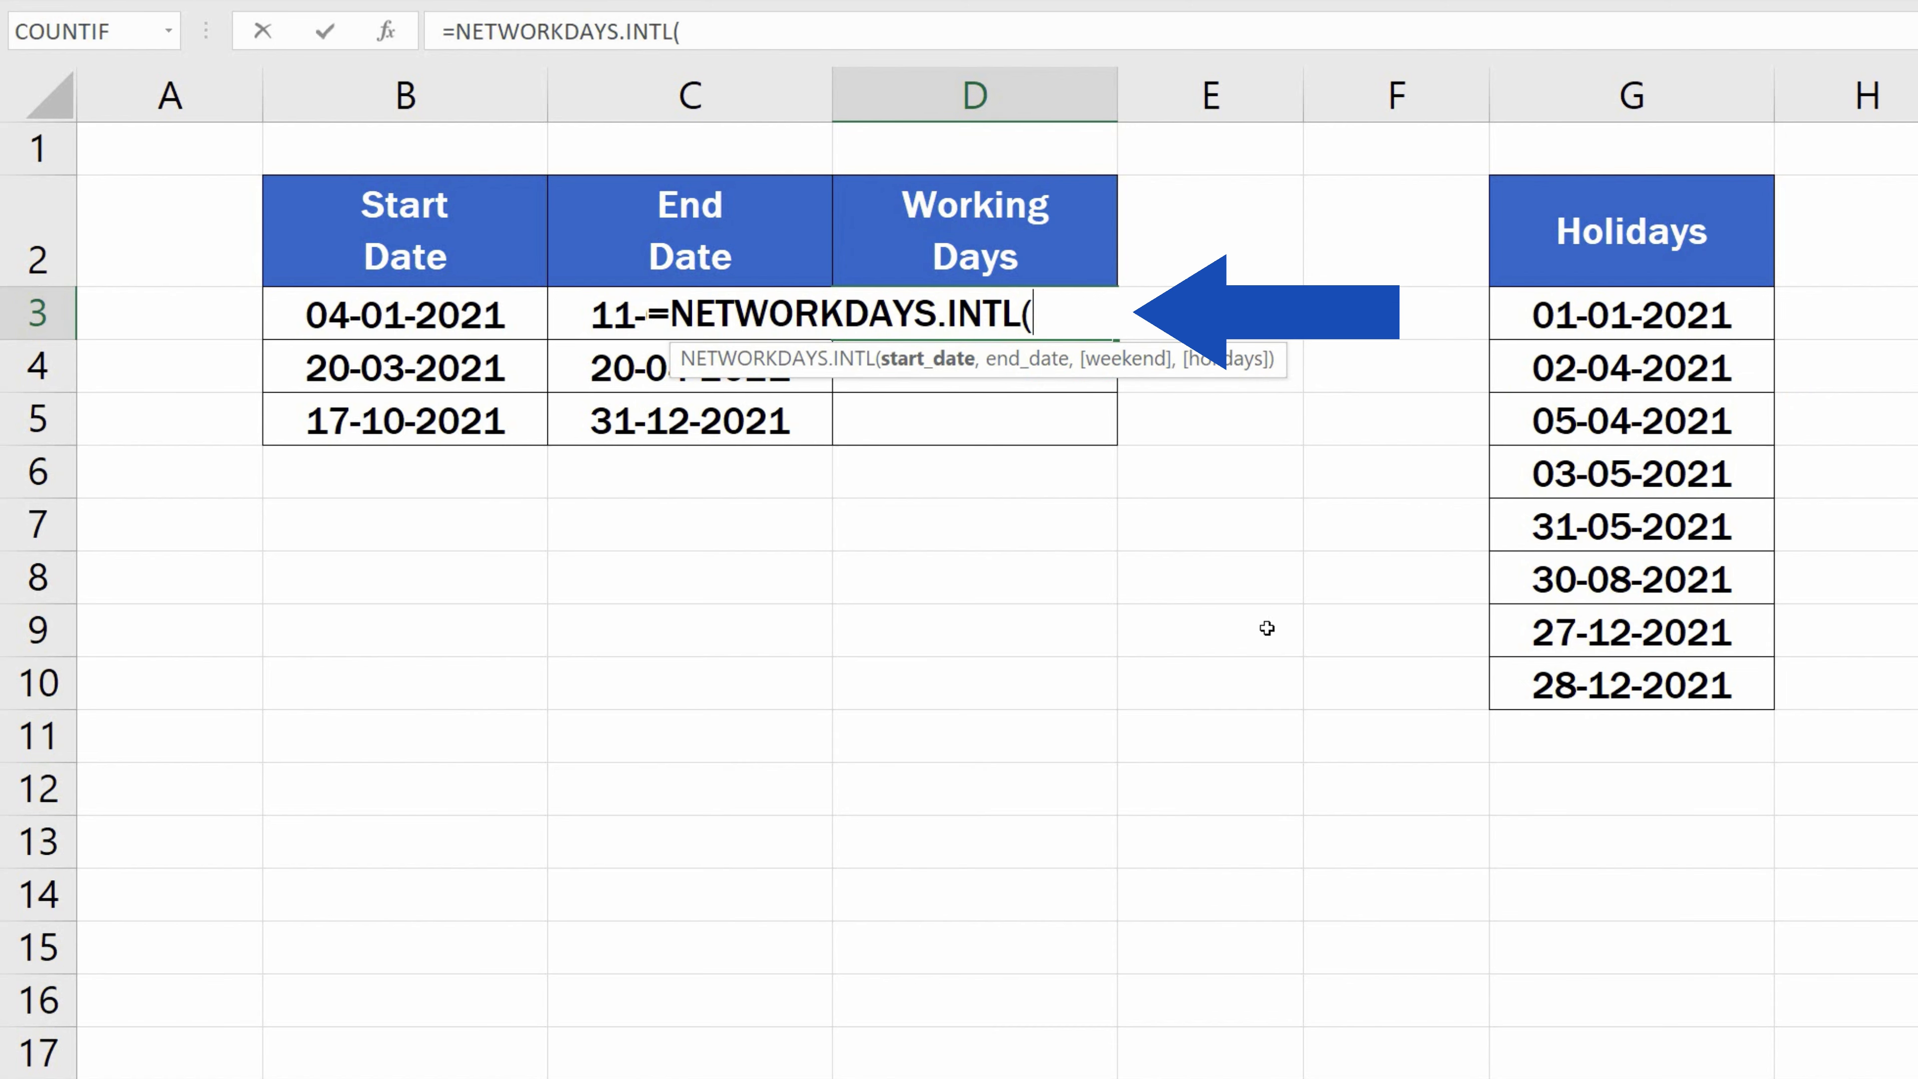
{"action": "left_click", "coordinate": [494, 321]}
{"action": "type", "text": ","}
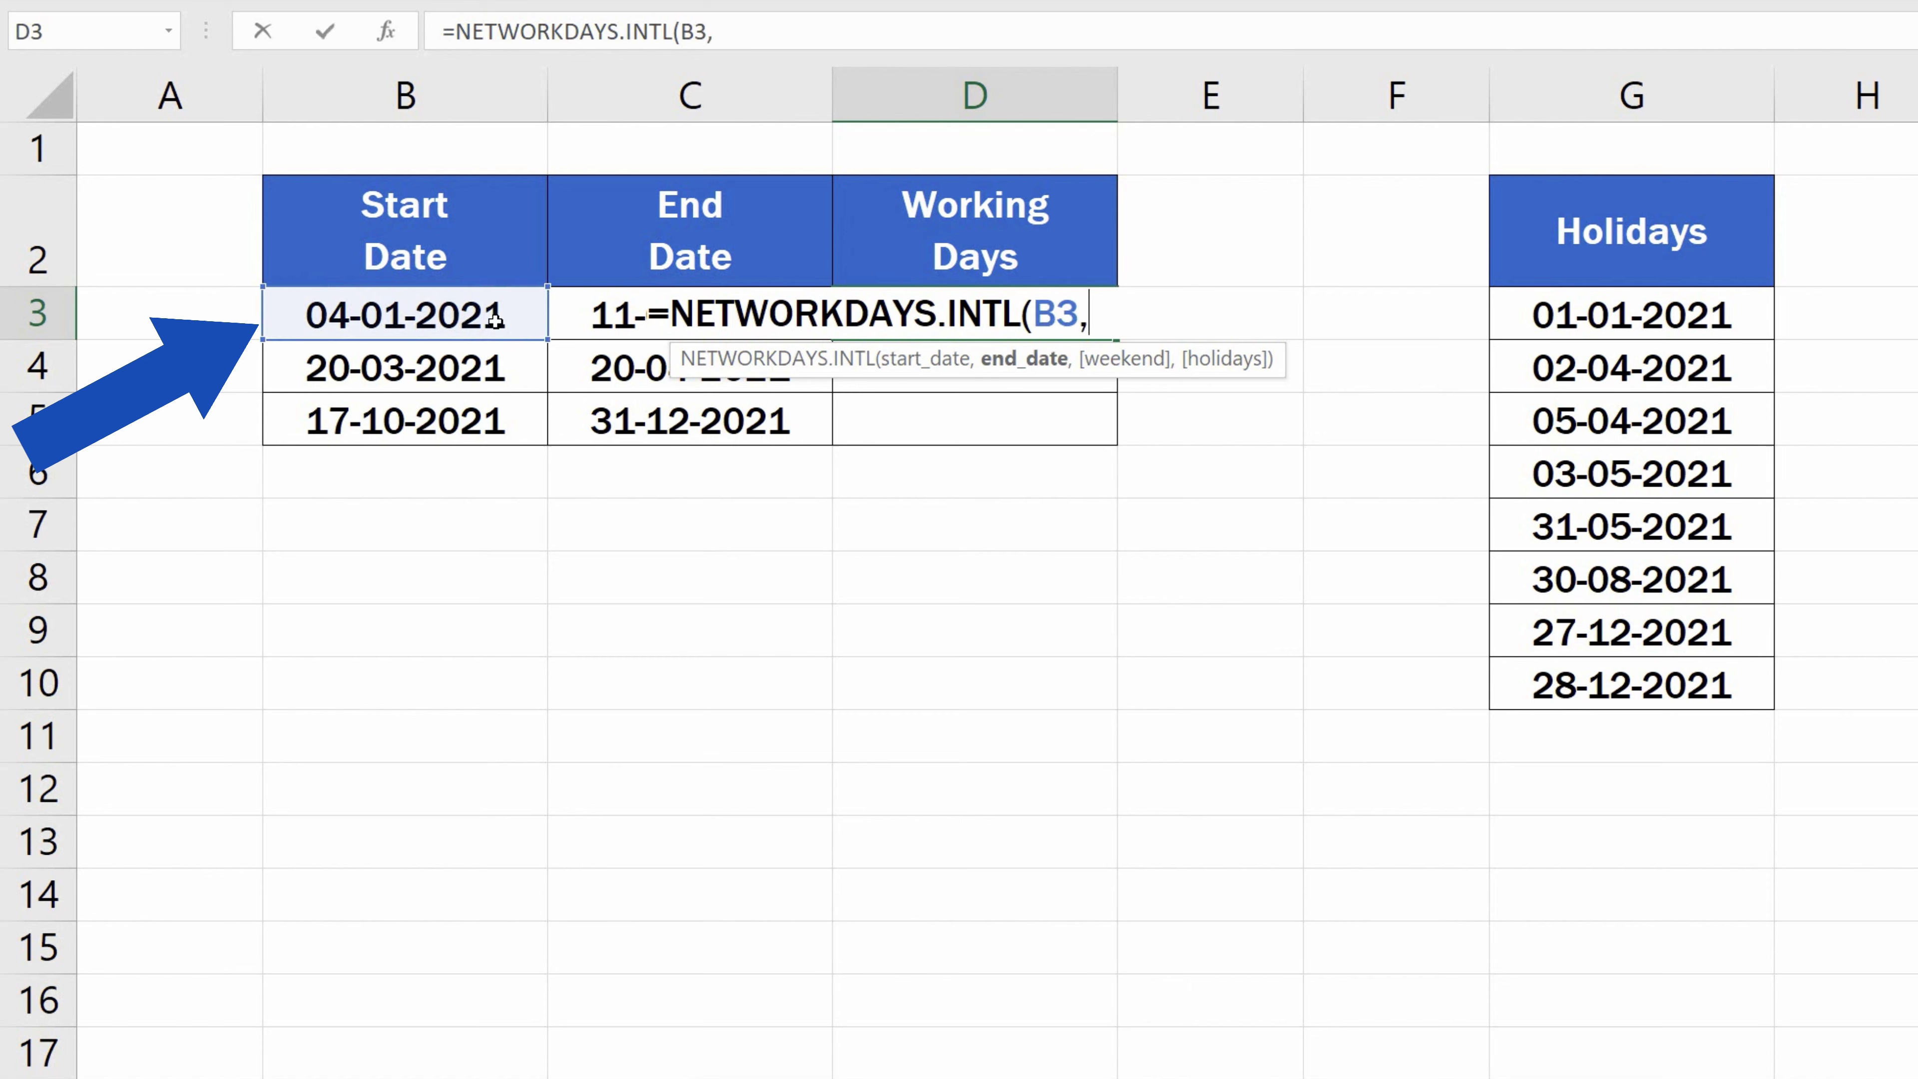
{"action": "left_click", "coordinate": [604, 316]}
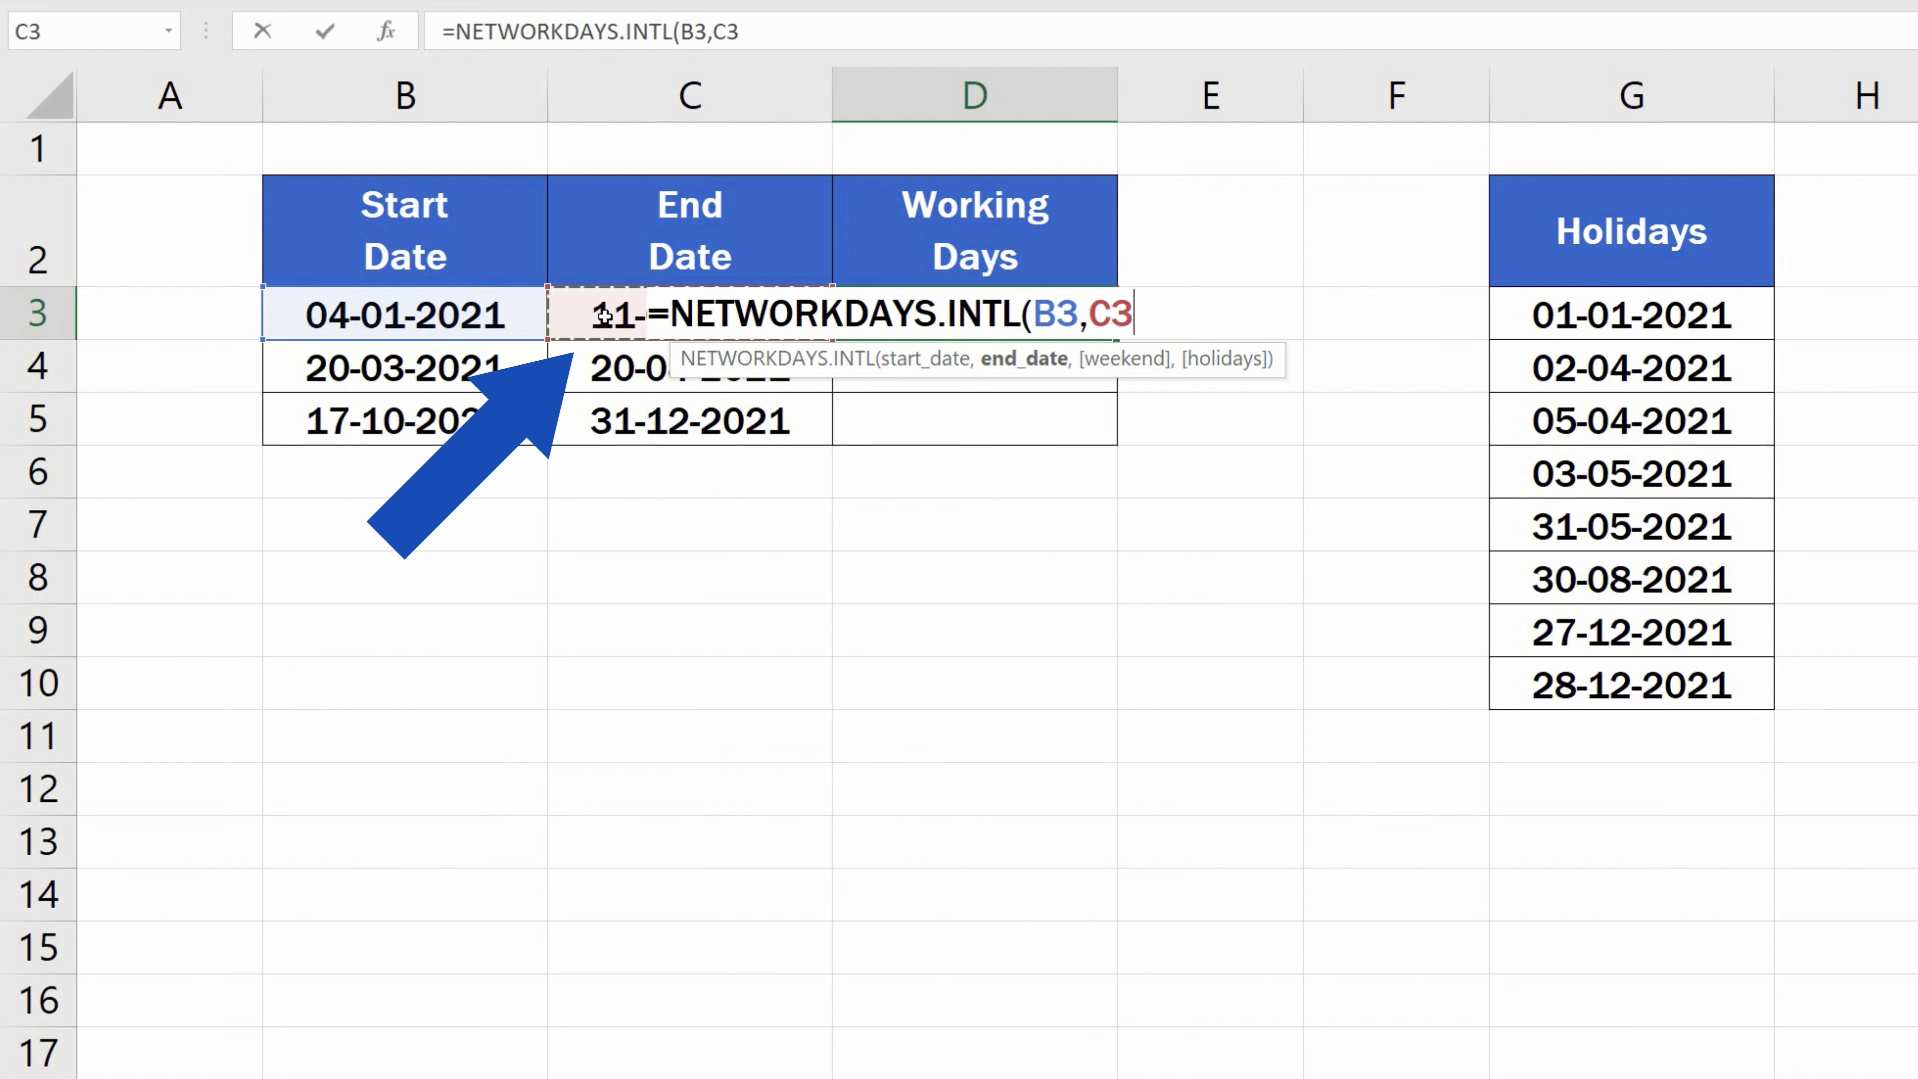
{"action": "type", "text": ","}
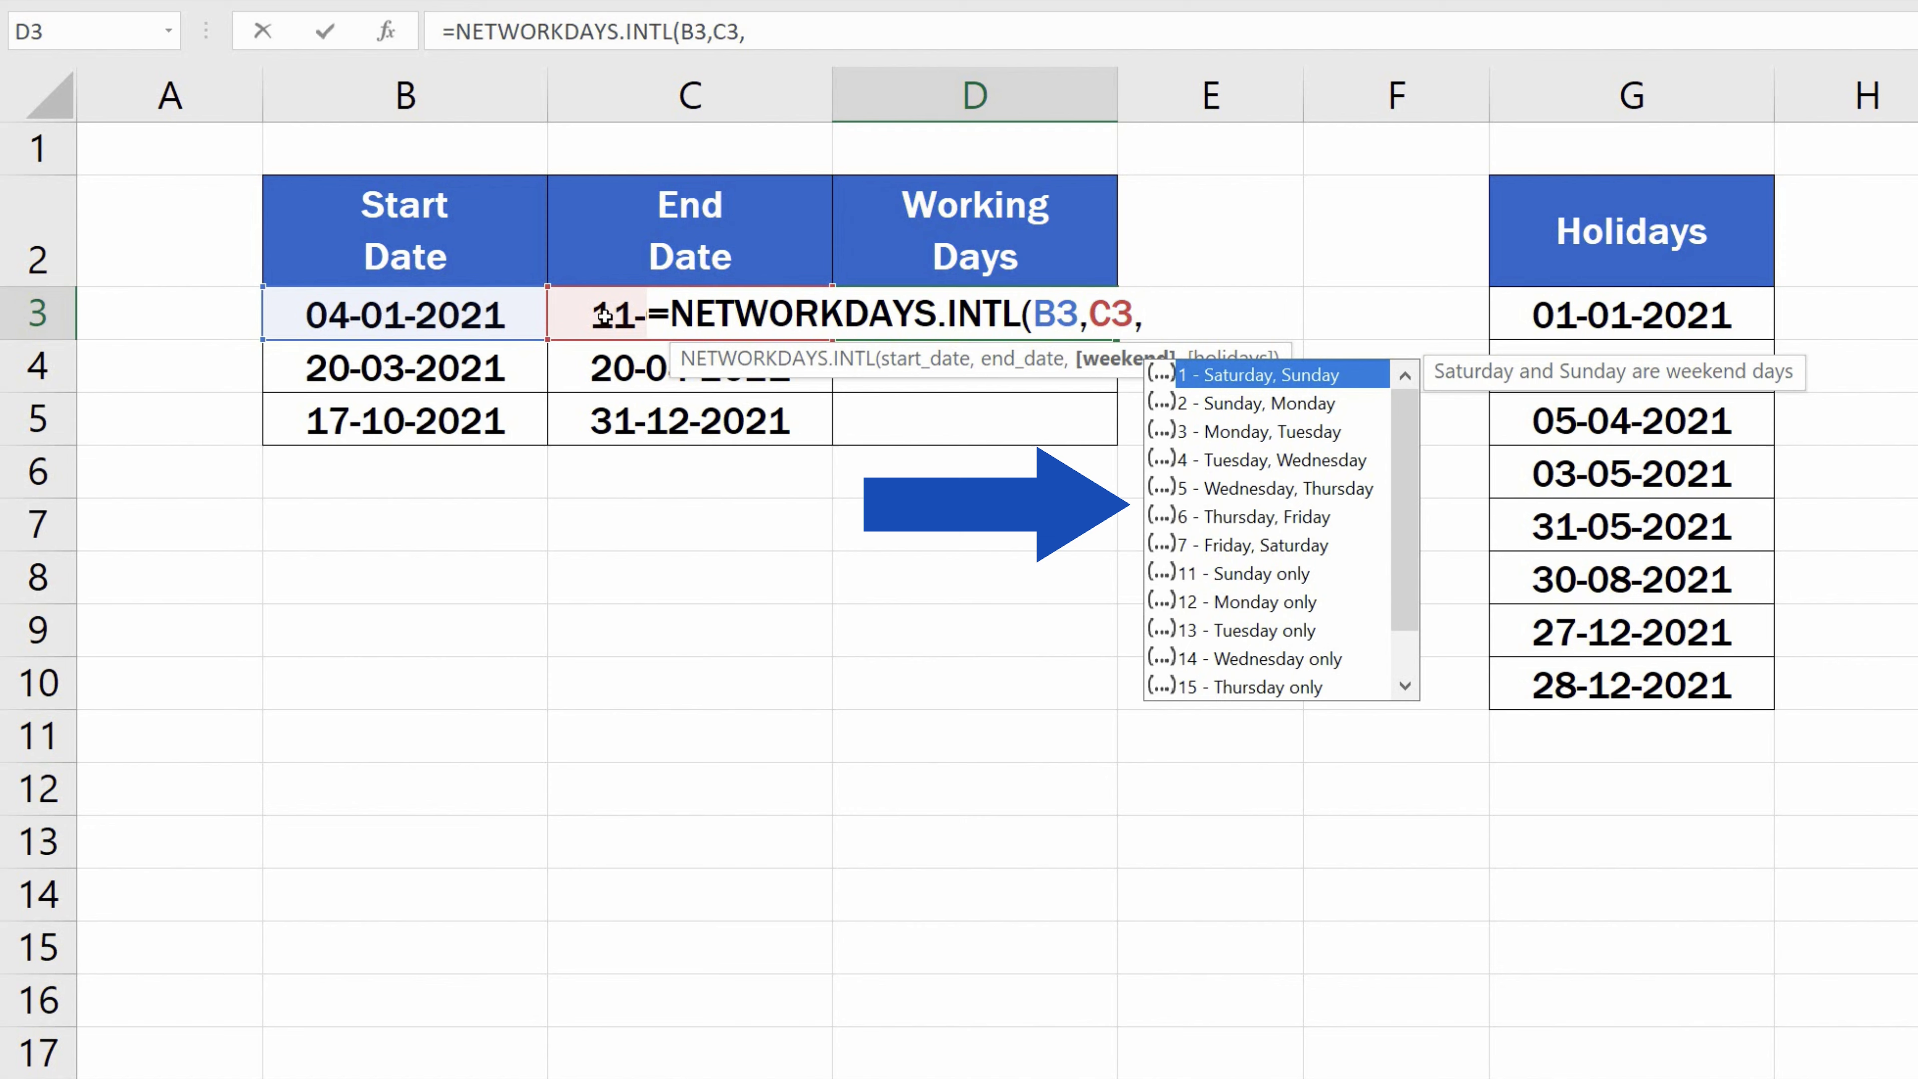
{"action": "scroll", "coordinate": [1415, 446], "scroll_direction": "down", "scroll_amount": 1}
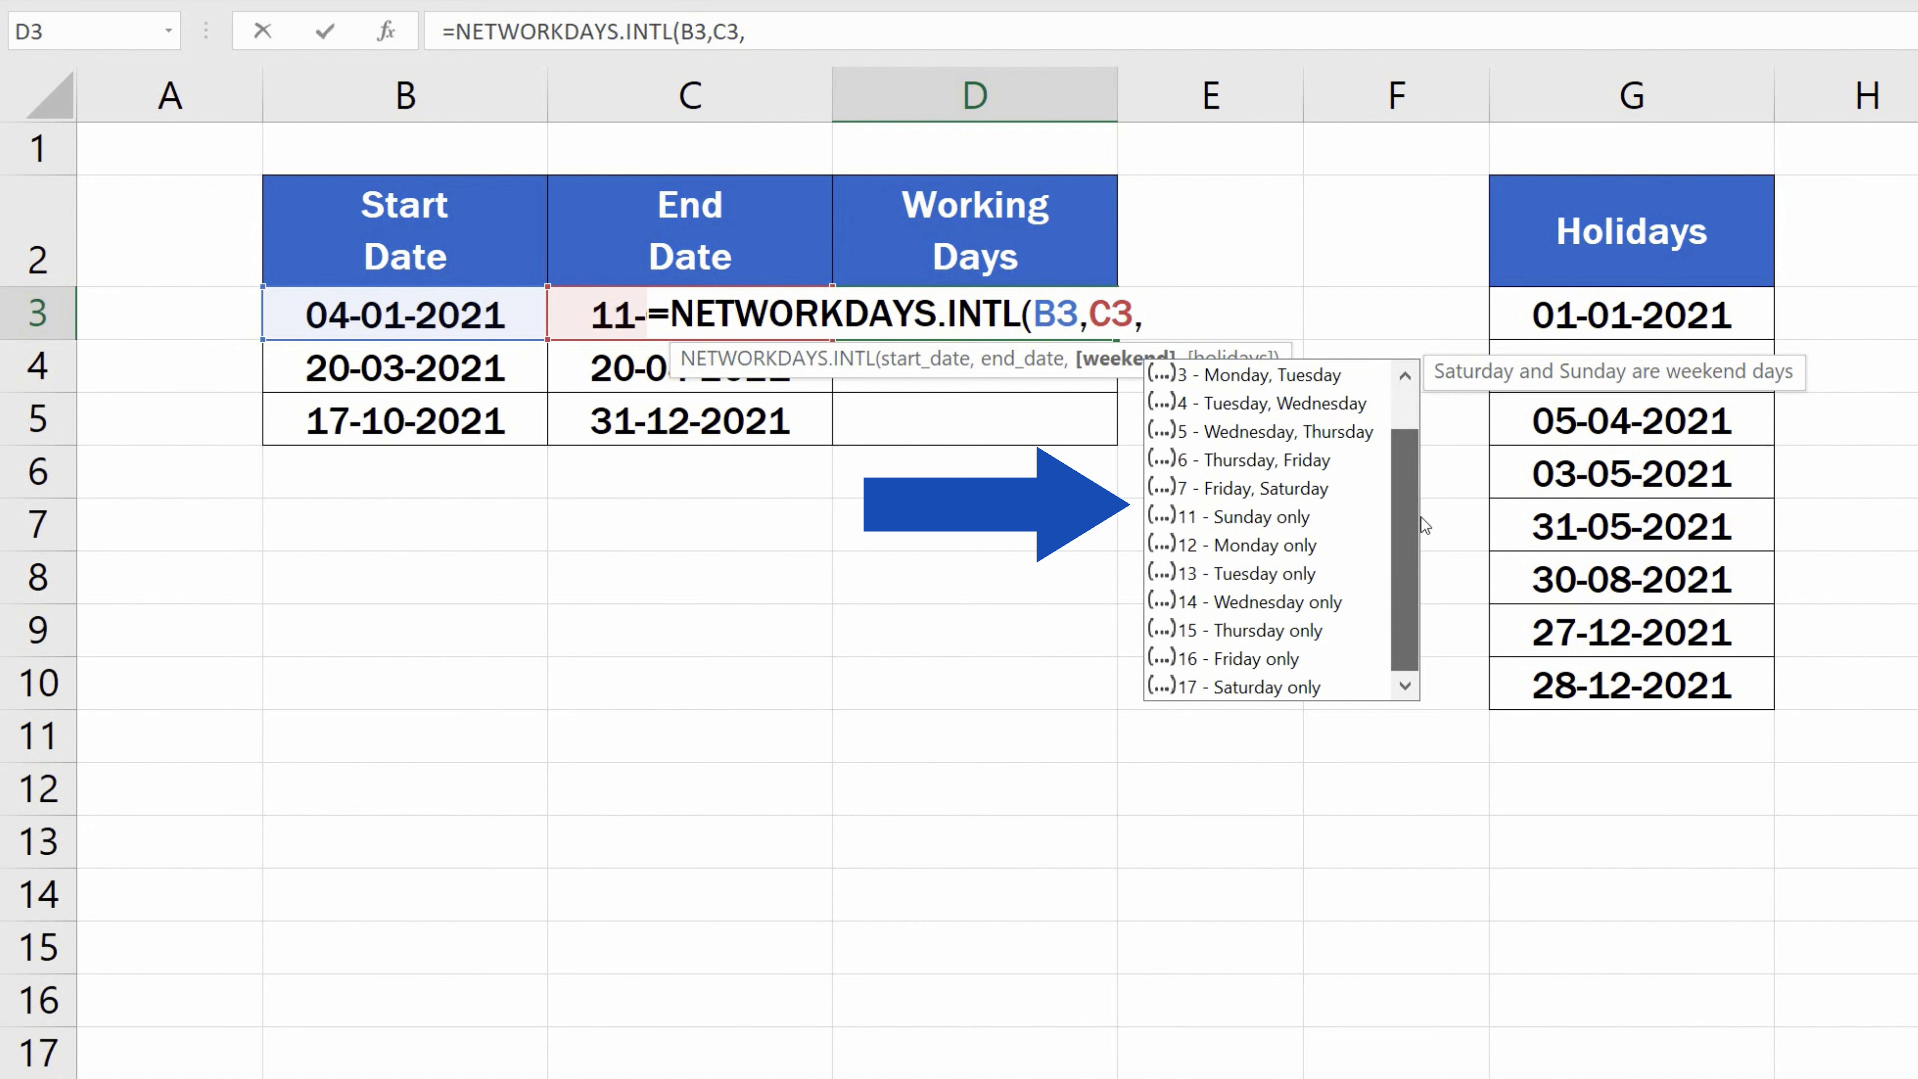
{"action": "scroll", "coordinate": [1424, 461], "scroll_direction": "up", "scroll_amount": 1}
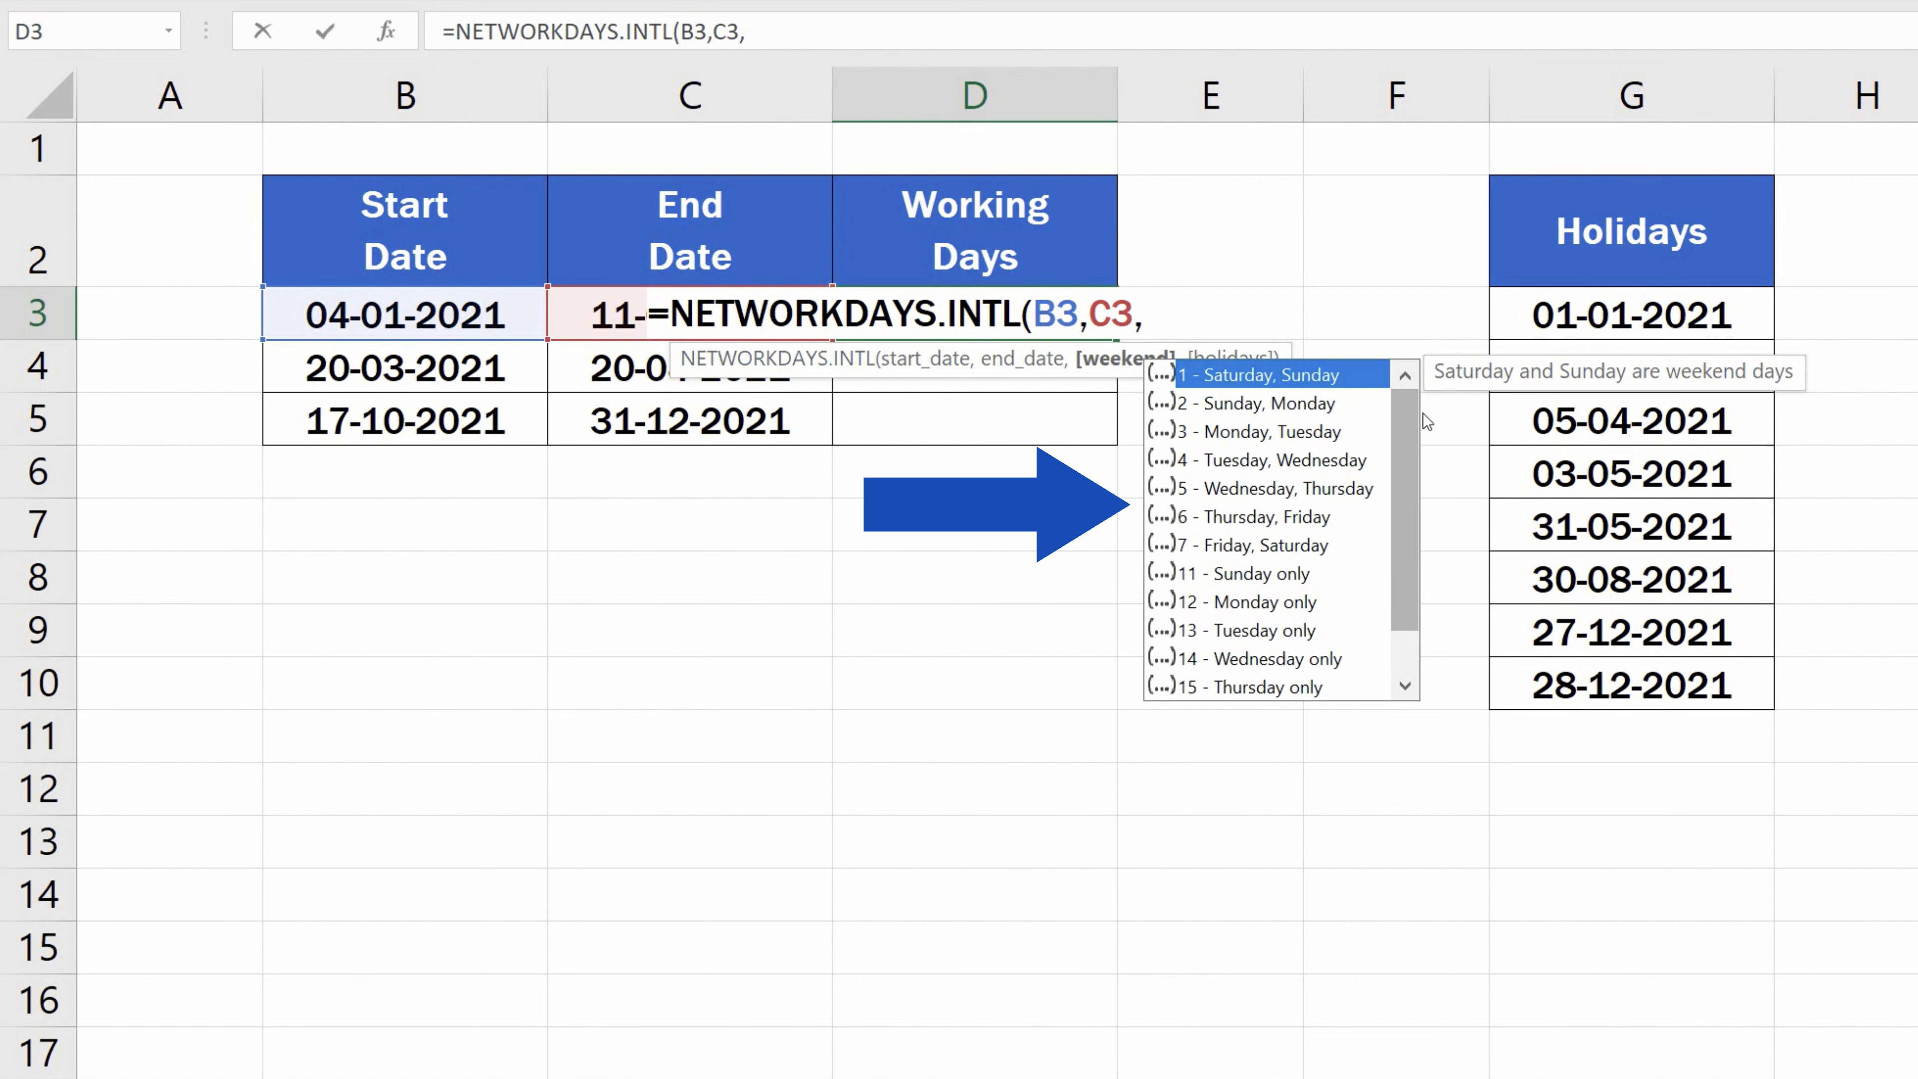
{"action": "left_click", "coordinate": [1296, 575]}
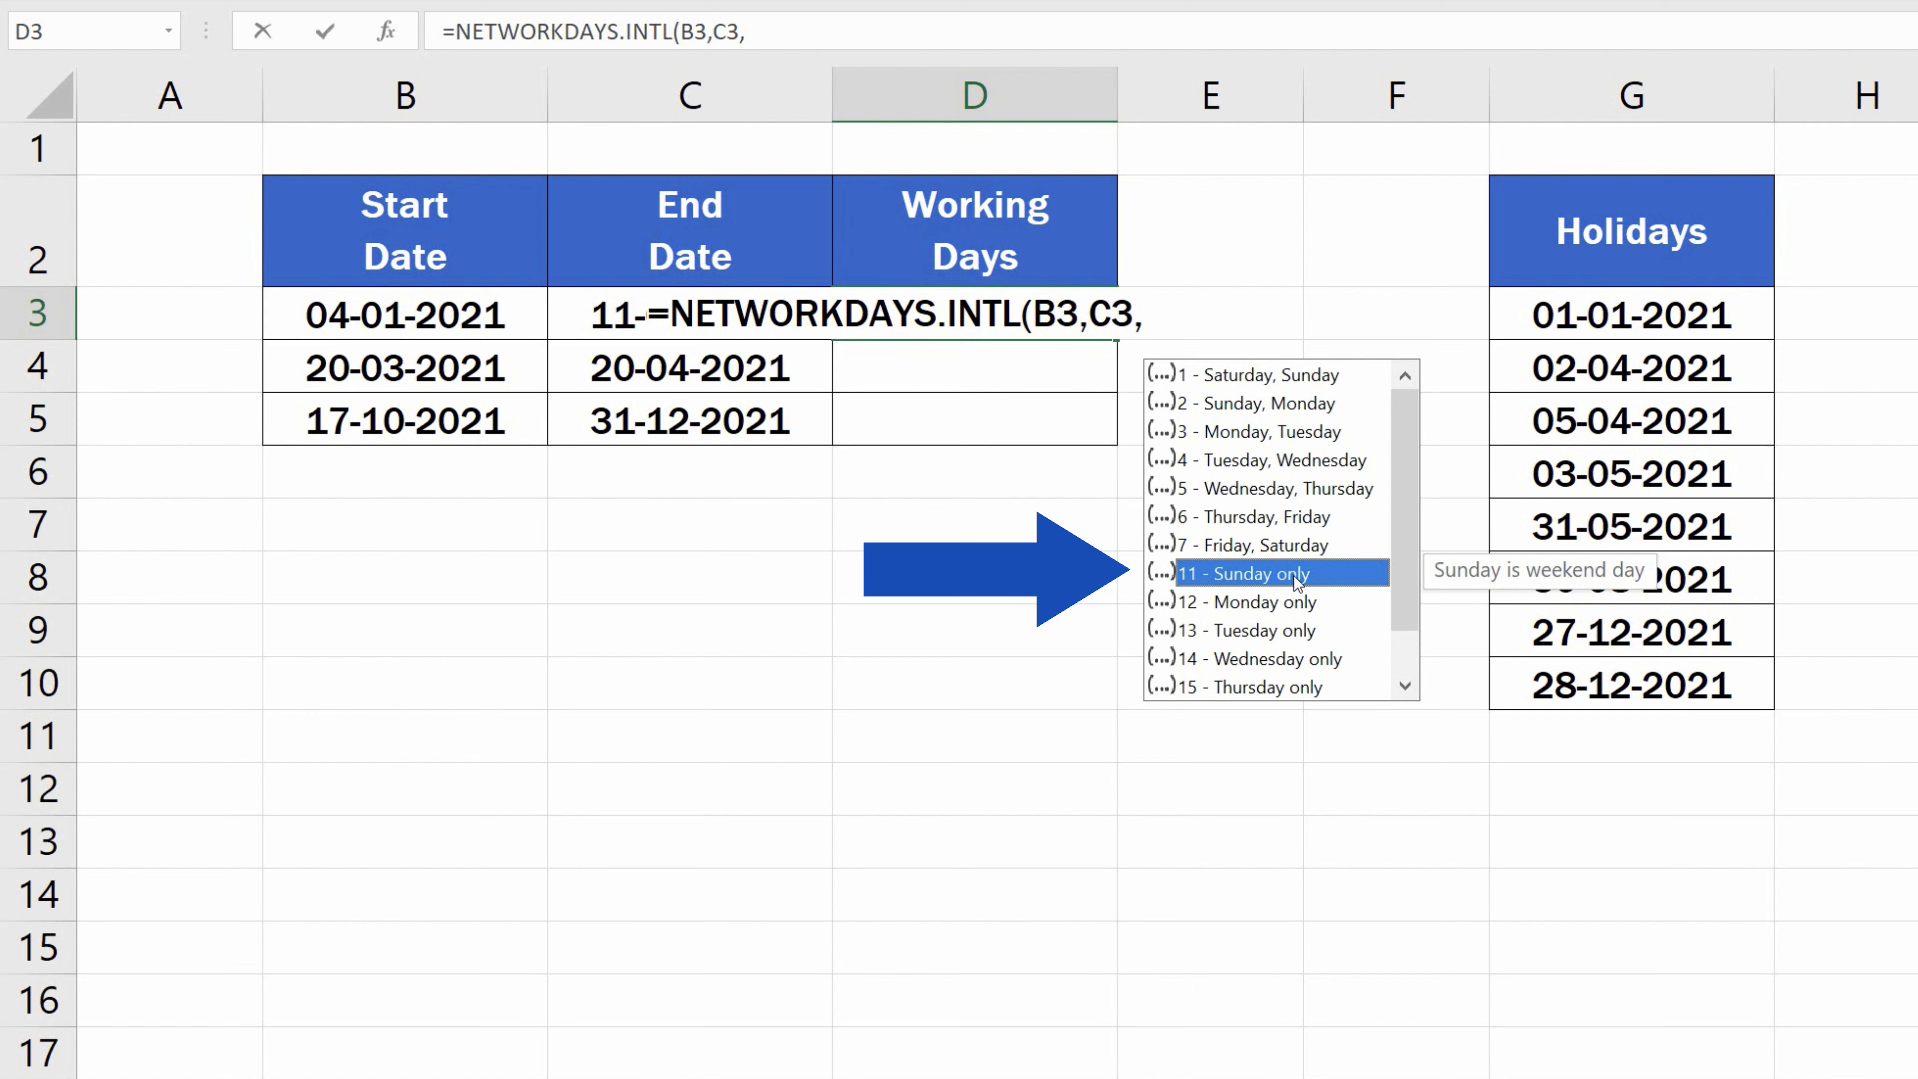
- Finish D3 as =NETWORKDAYS.INTL(B3,C3,11,$G$3:$G$10), giving 7 working days
{"action": "double_click", "coordinate": [1332, 576]}
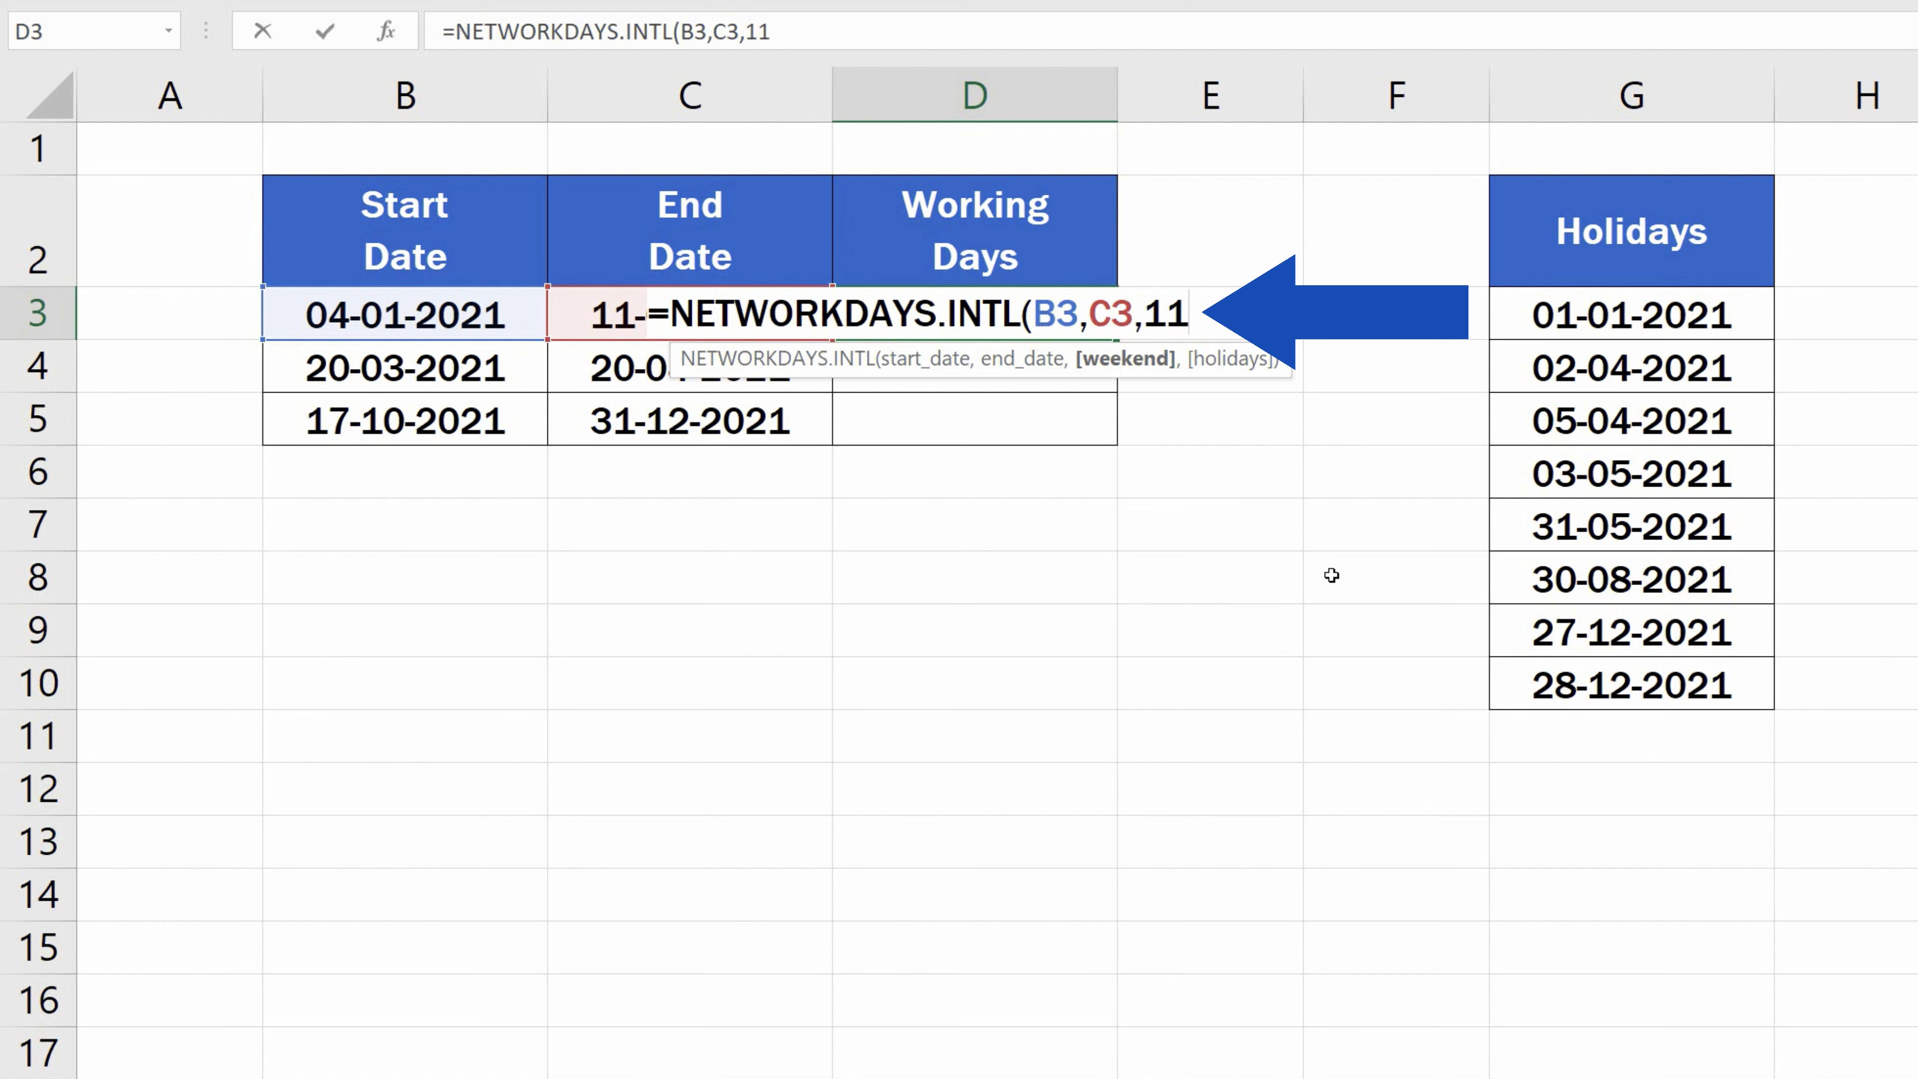
{"action": "type", "text": ","}
{"action": "left_click", "coordinate": [1623, 317]}
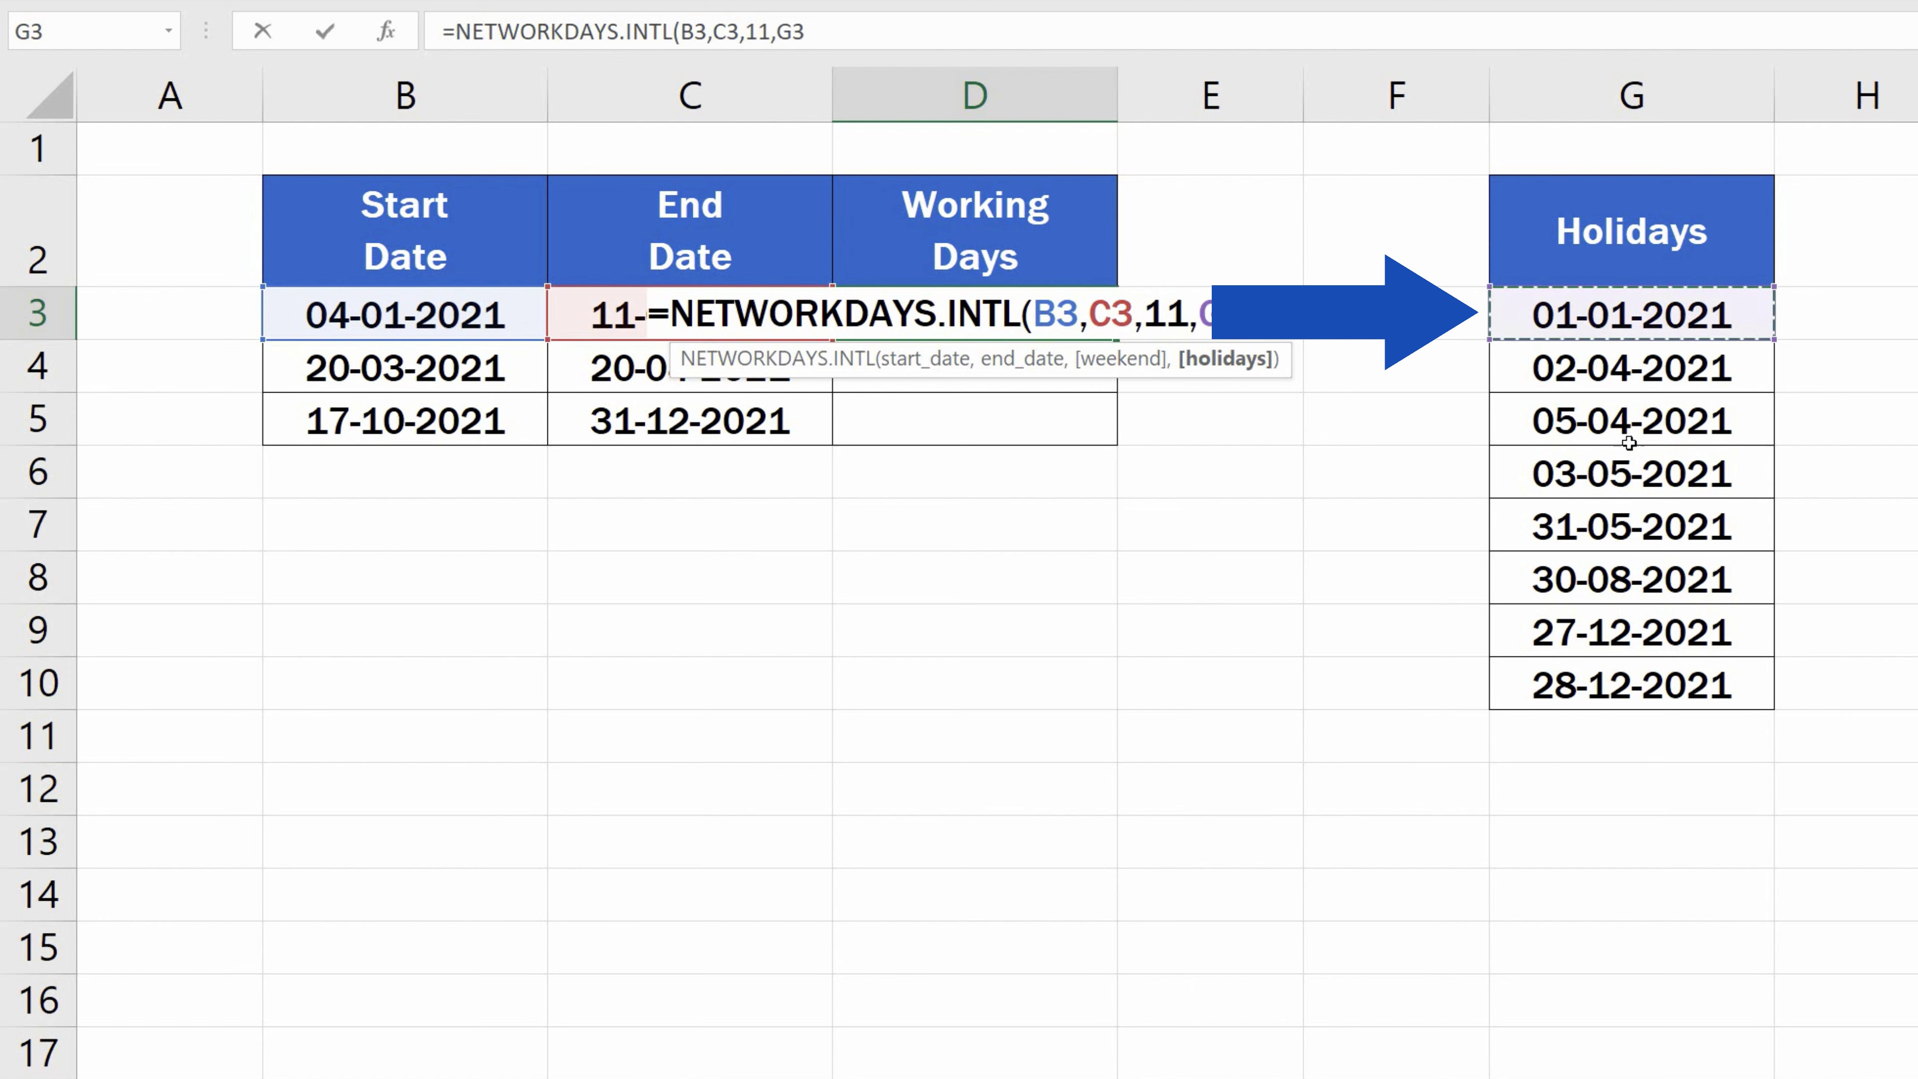
{"action": "left_click_drag", "start_coordinate": [1629, 443], "coordinate": [1682, 689]}
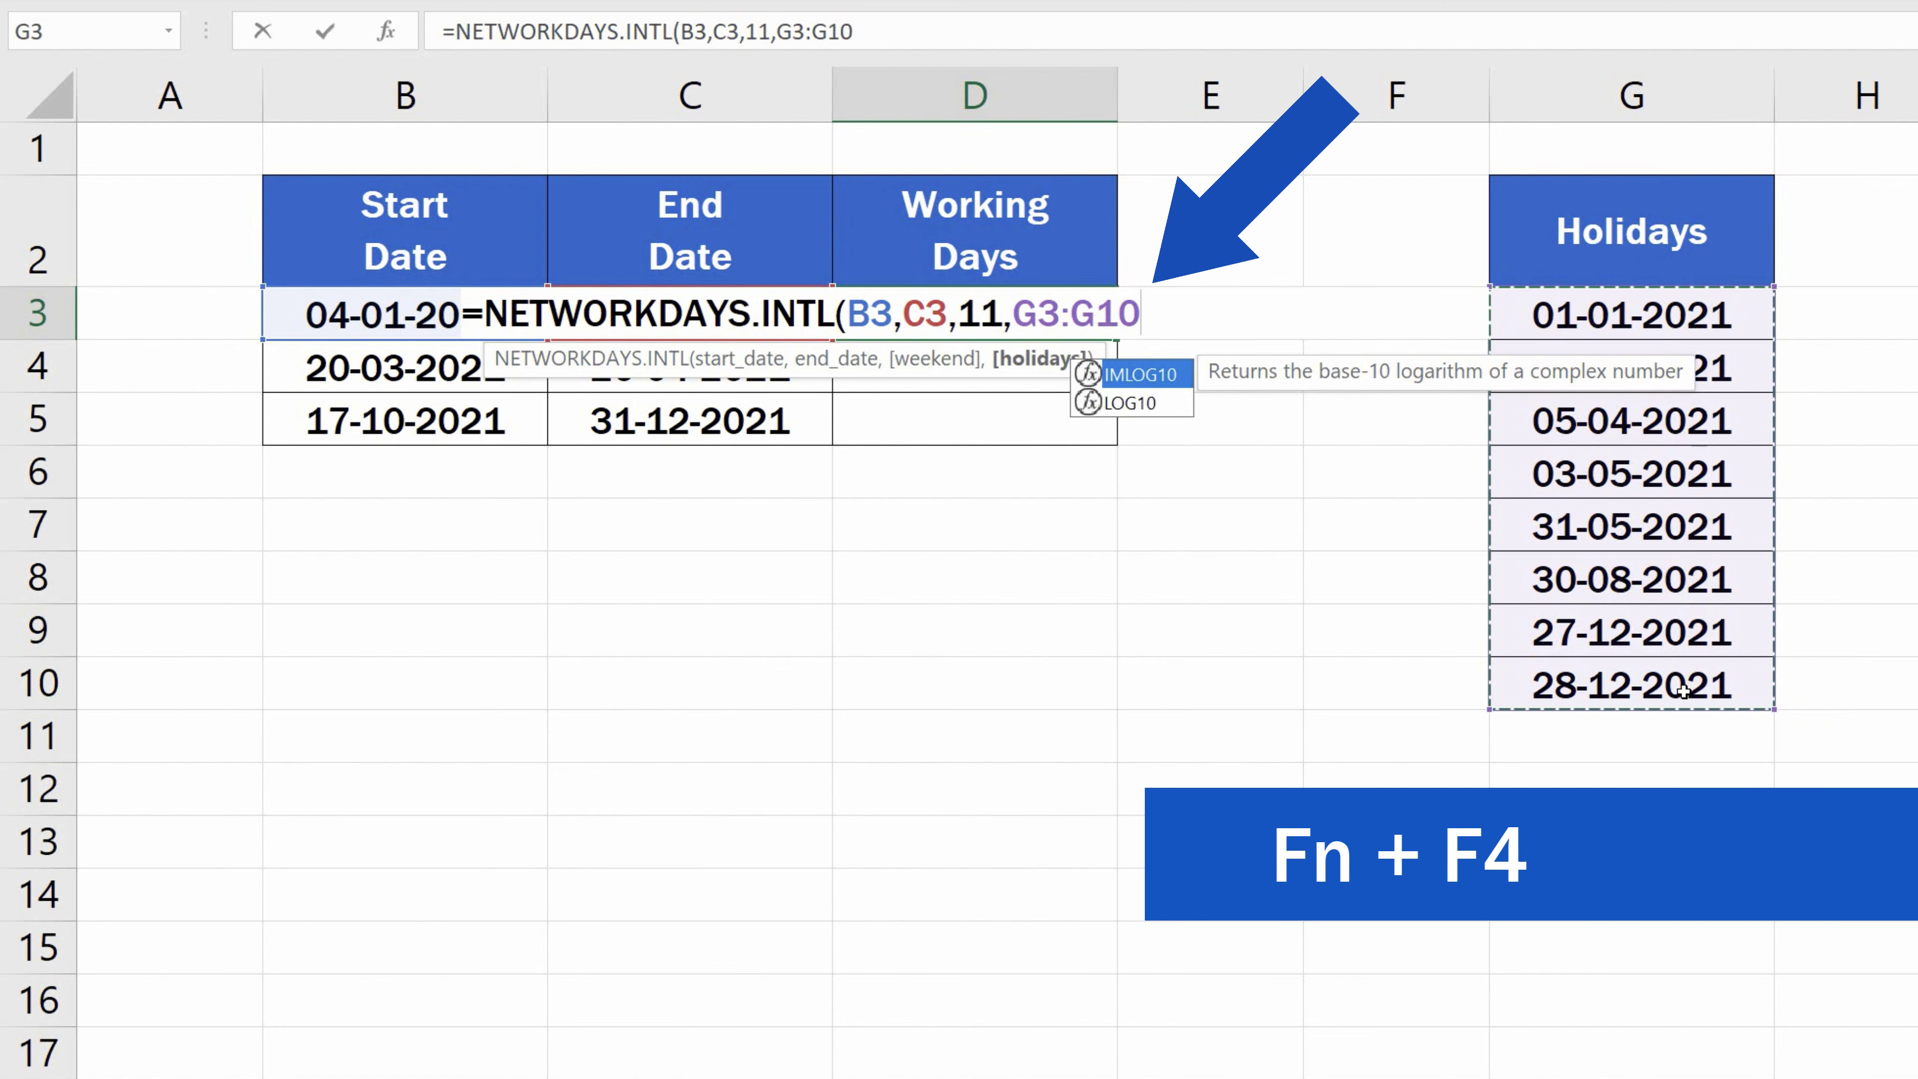
{"action": "key", "text": "F4"}
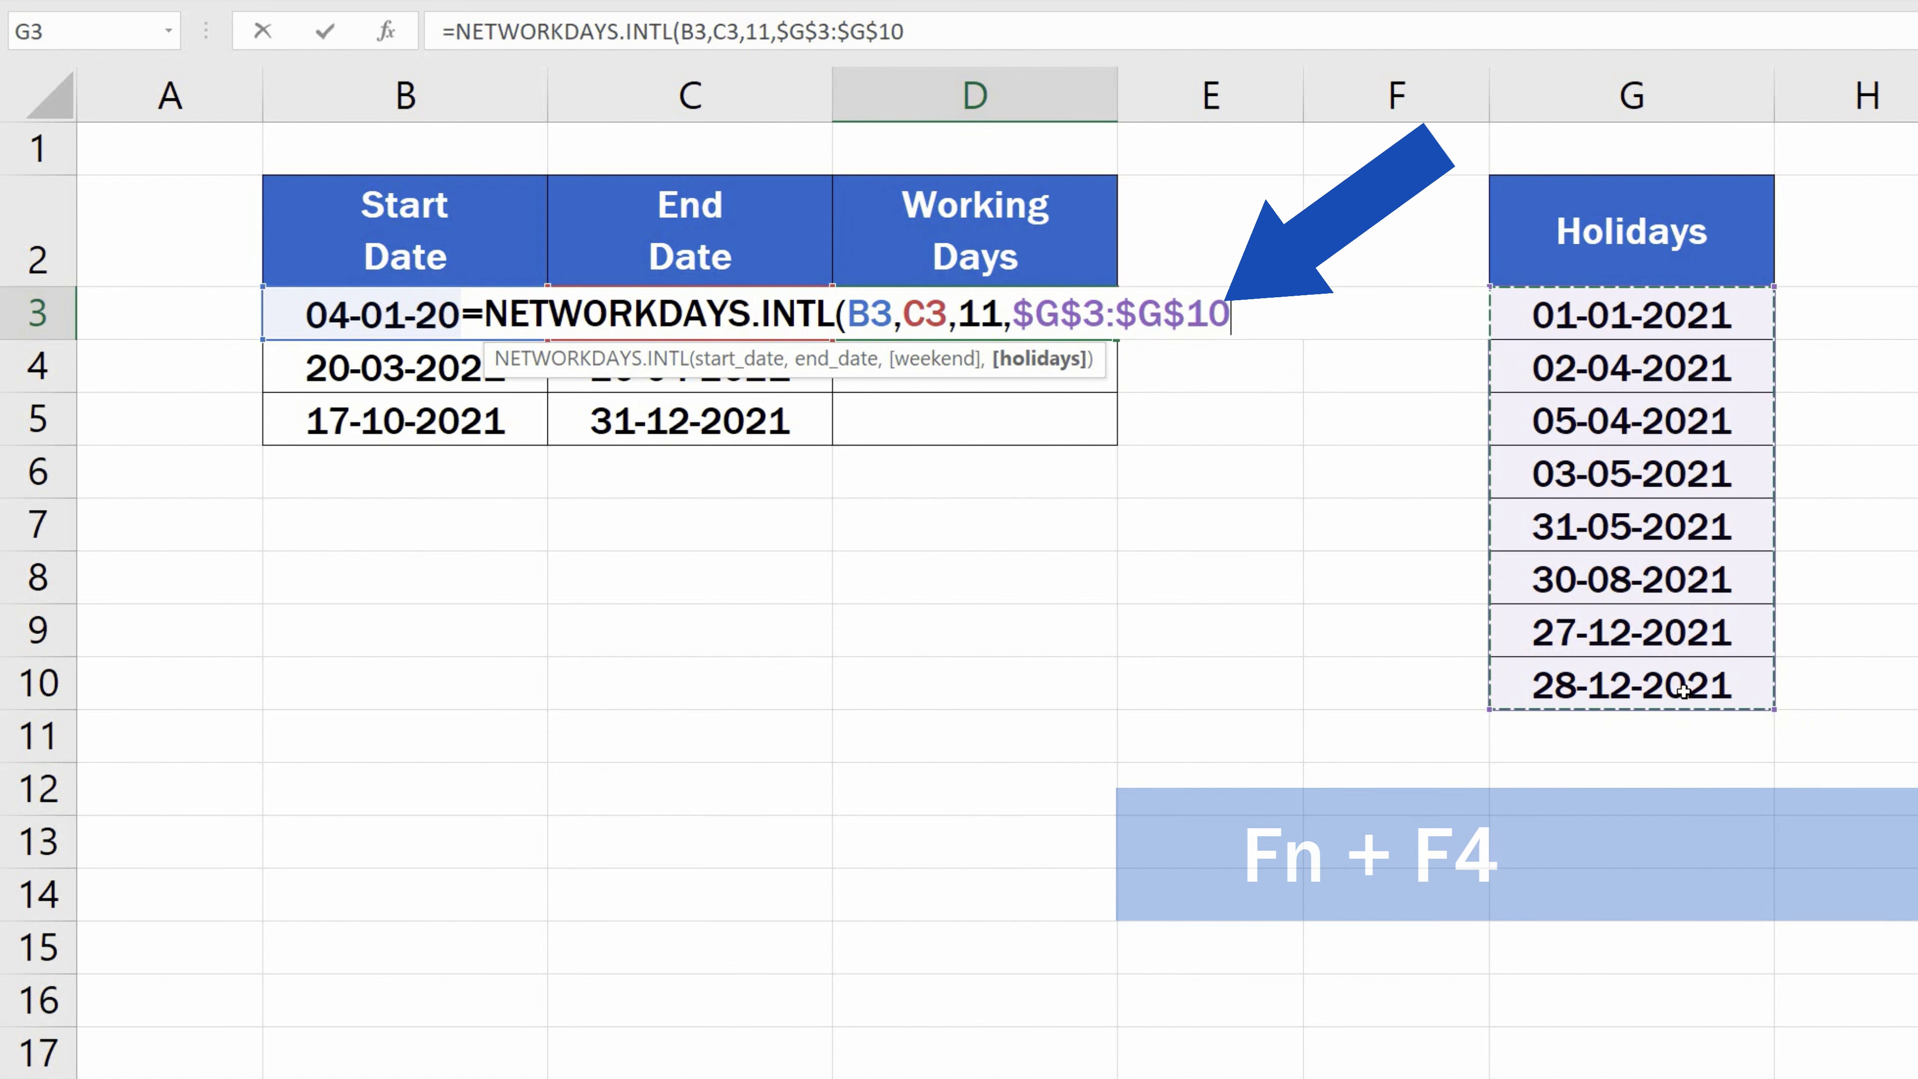
{"action": "type", "text": ")"}
{"action": "key", "text": "Return"}
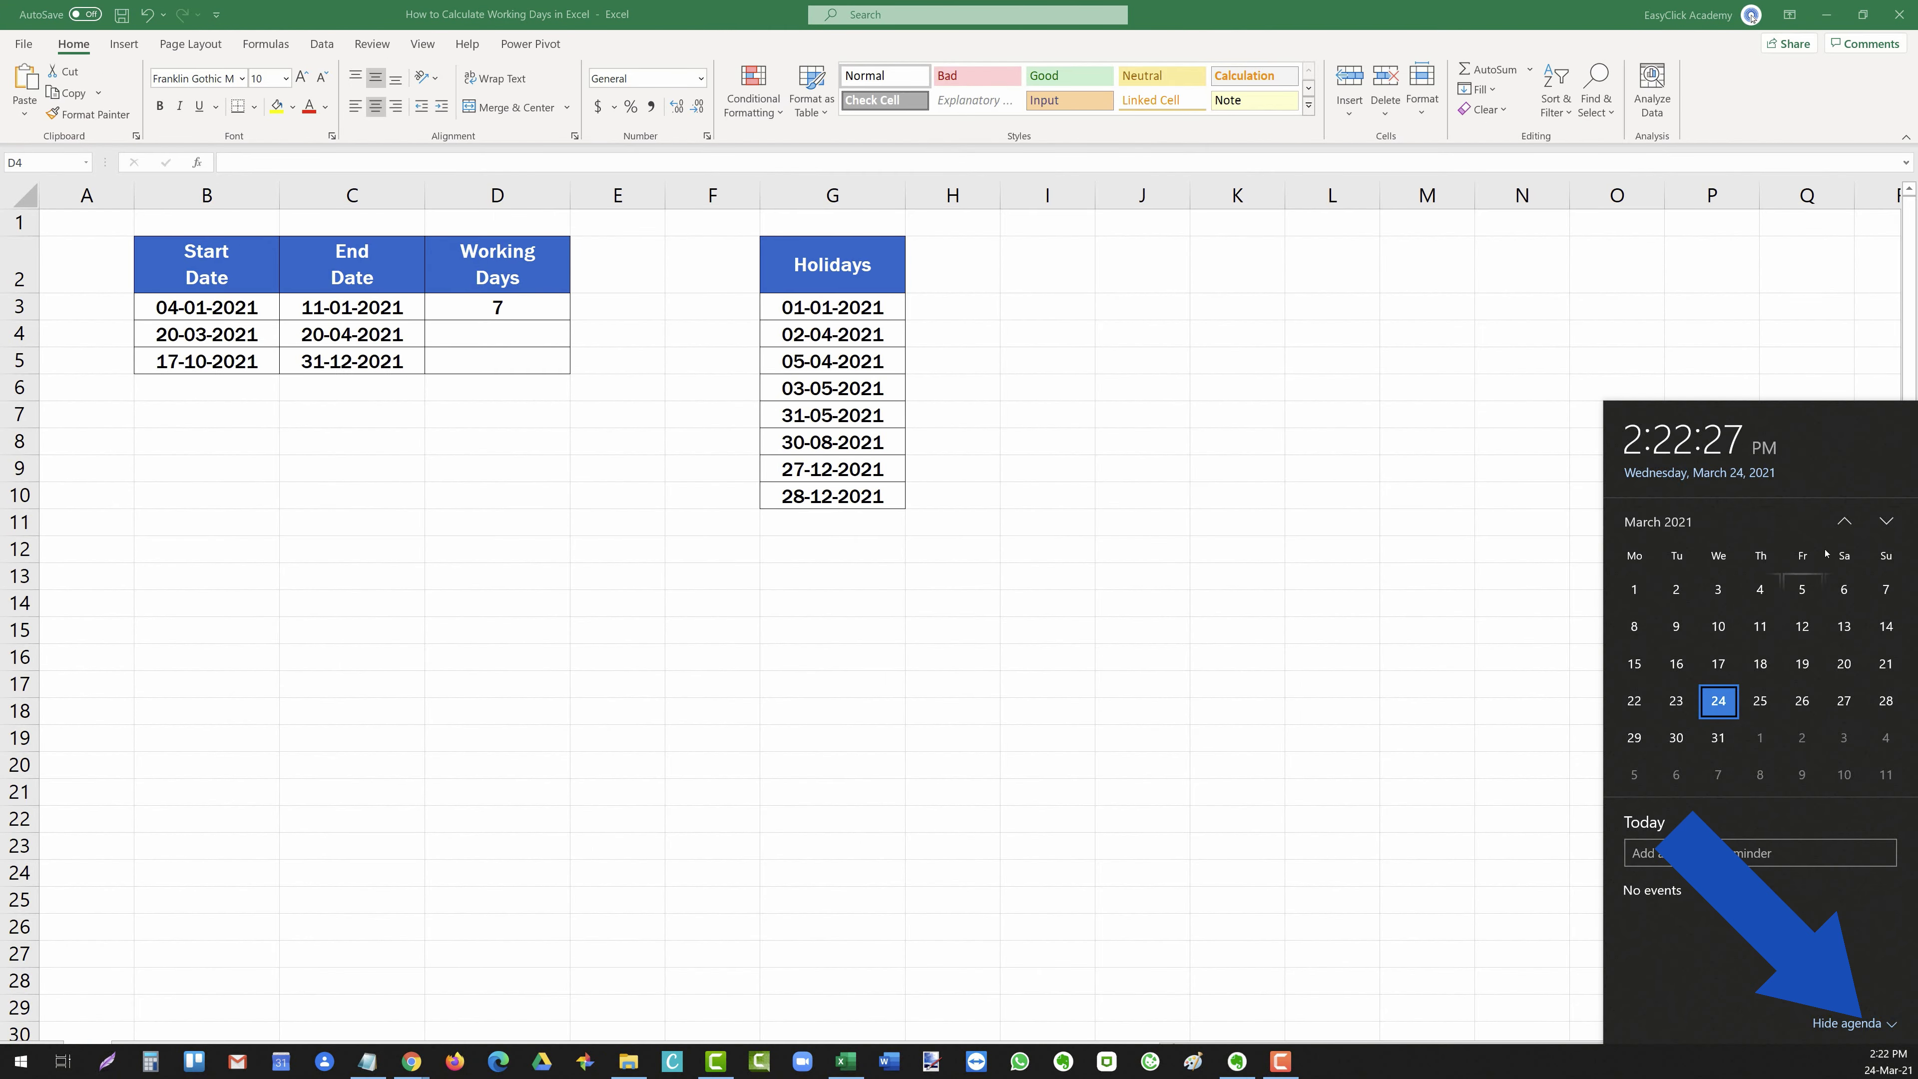
- Check January 2021 in the taskbar calendar, then fill D3's formula to D5, giving 25 and 63
{"action": "left_click", "coordinate": [1844, 521]}
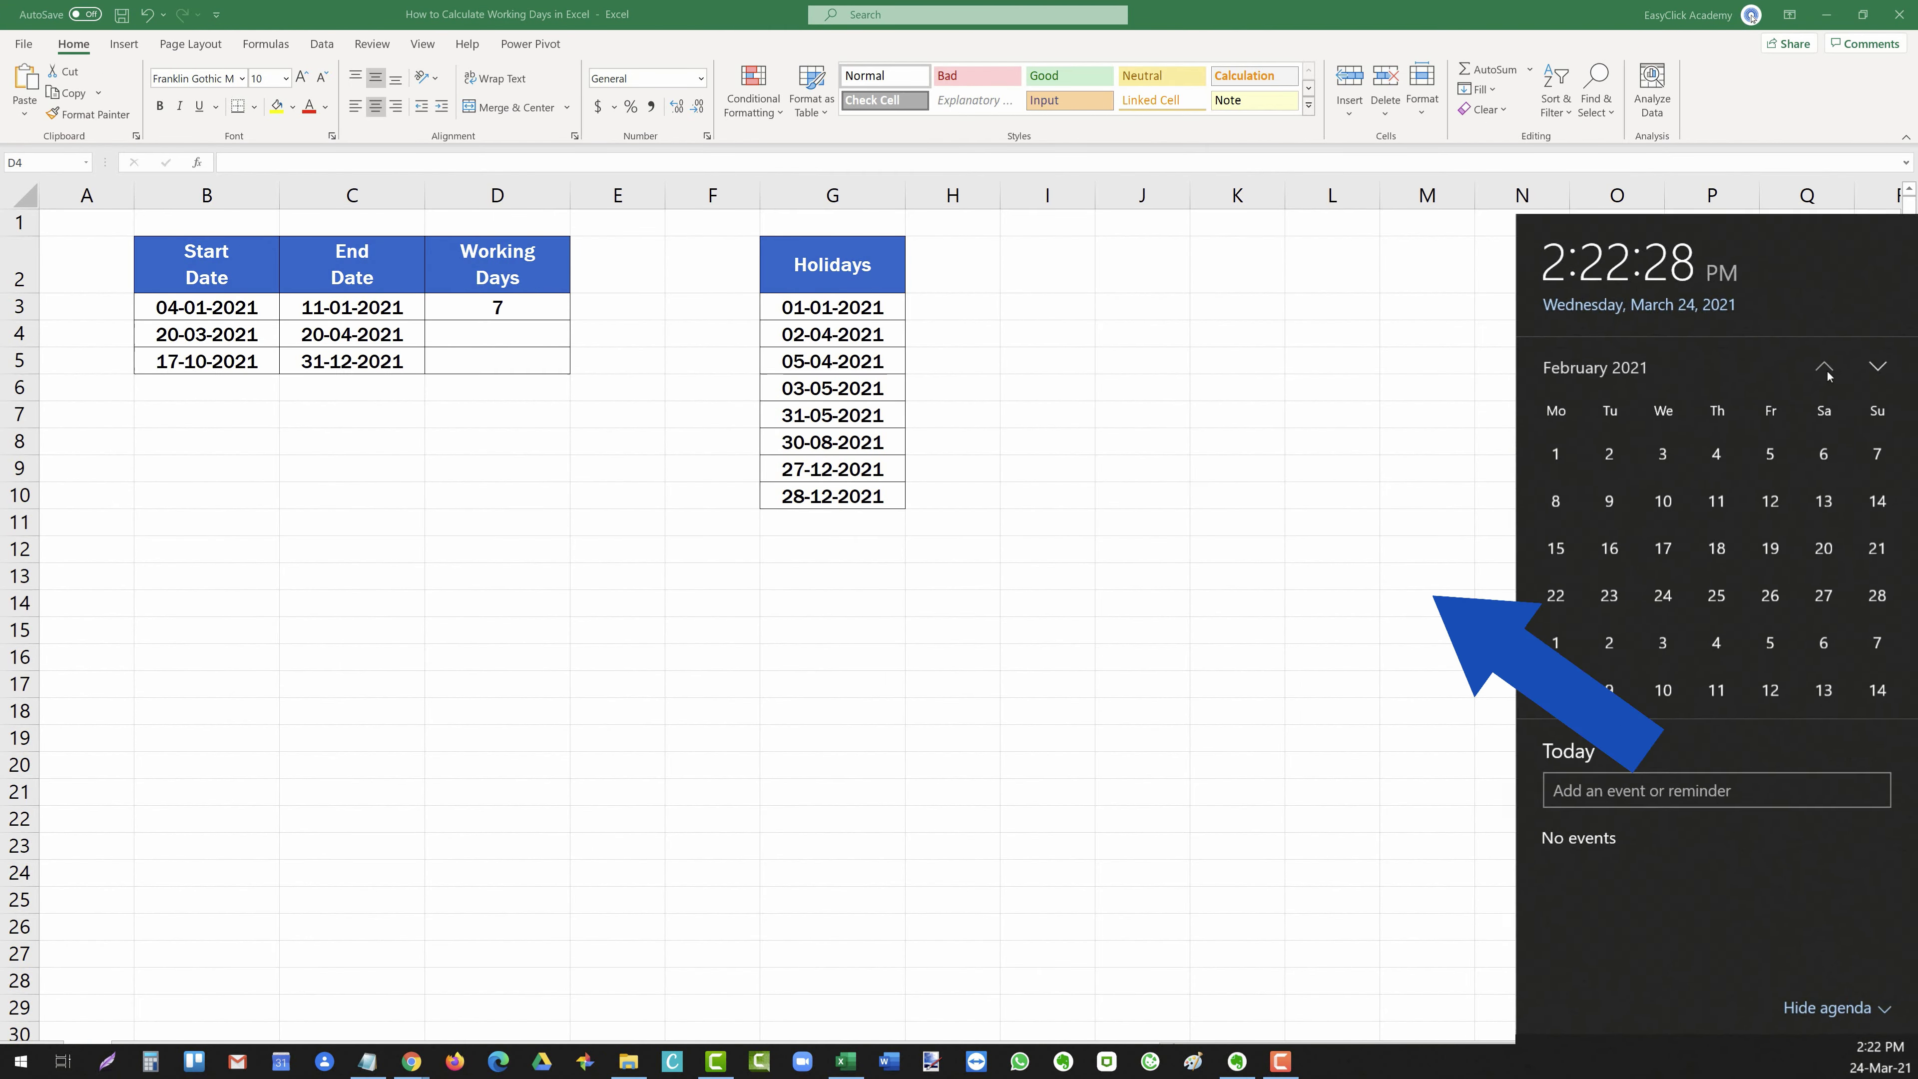
{"action": "left_click", "coordinate": [1844, 521]}
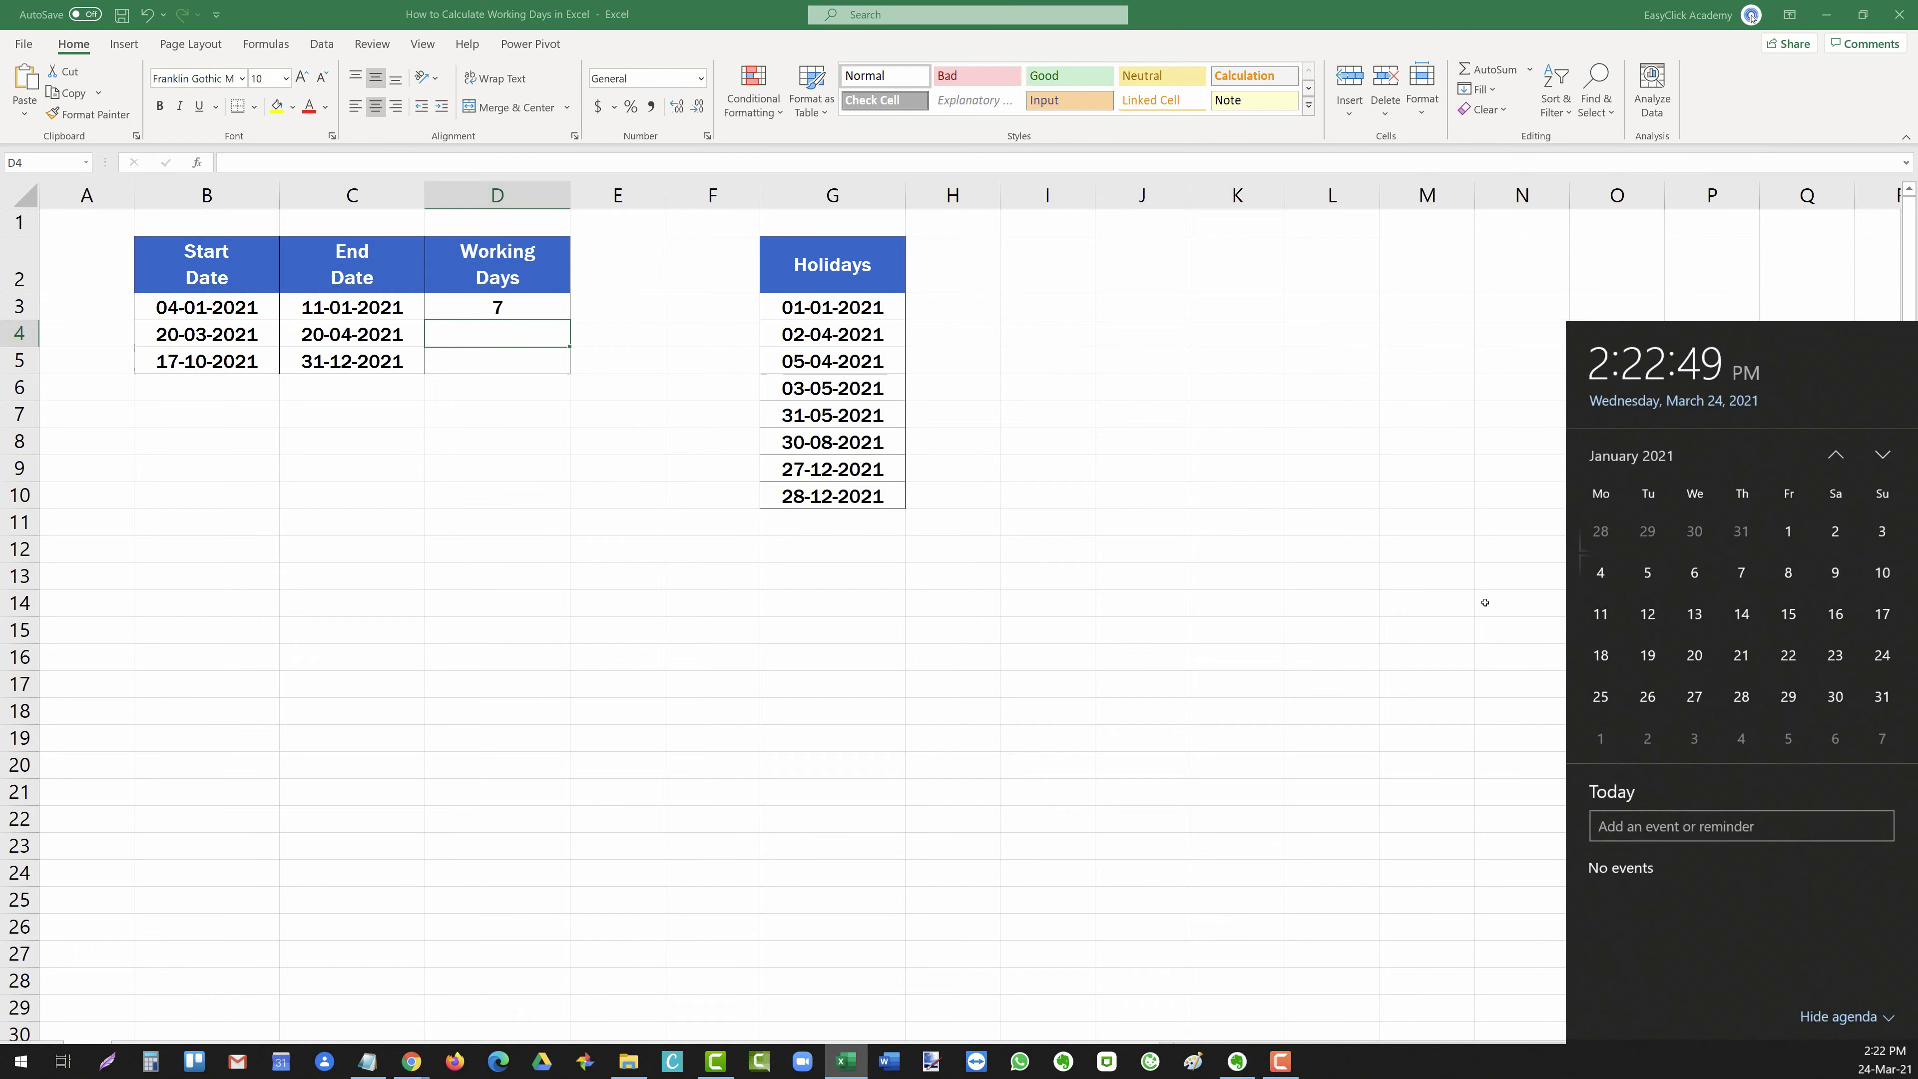
{"action": "left_click", "coordinate": [545, 313]}
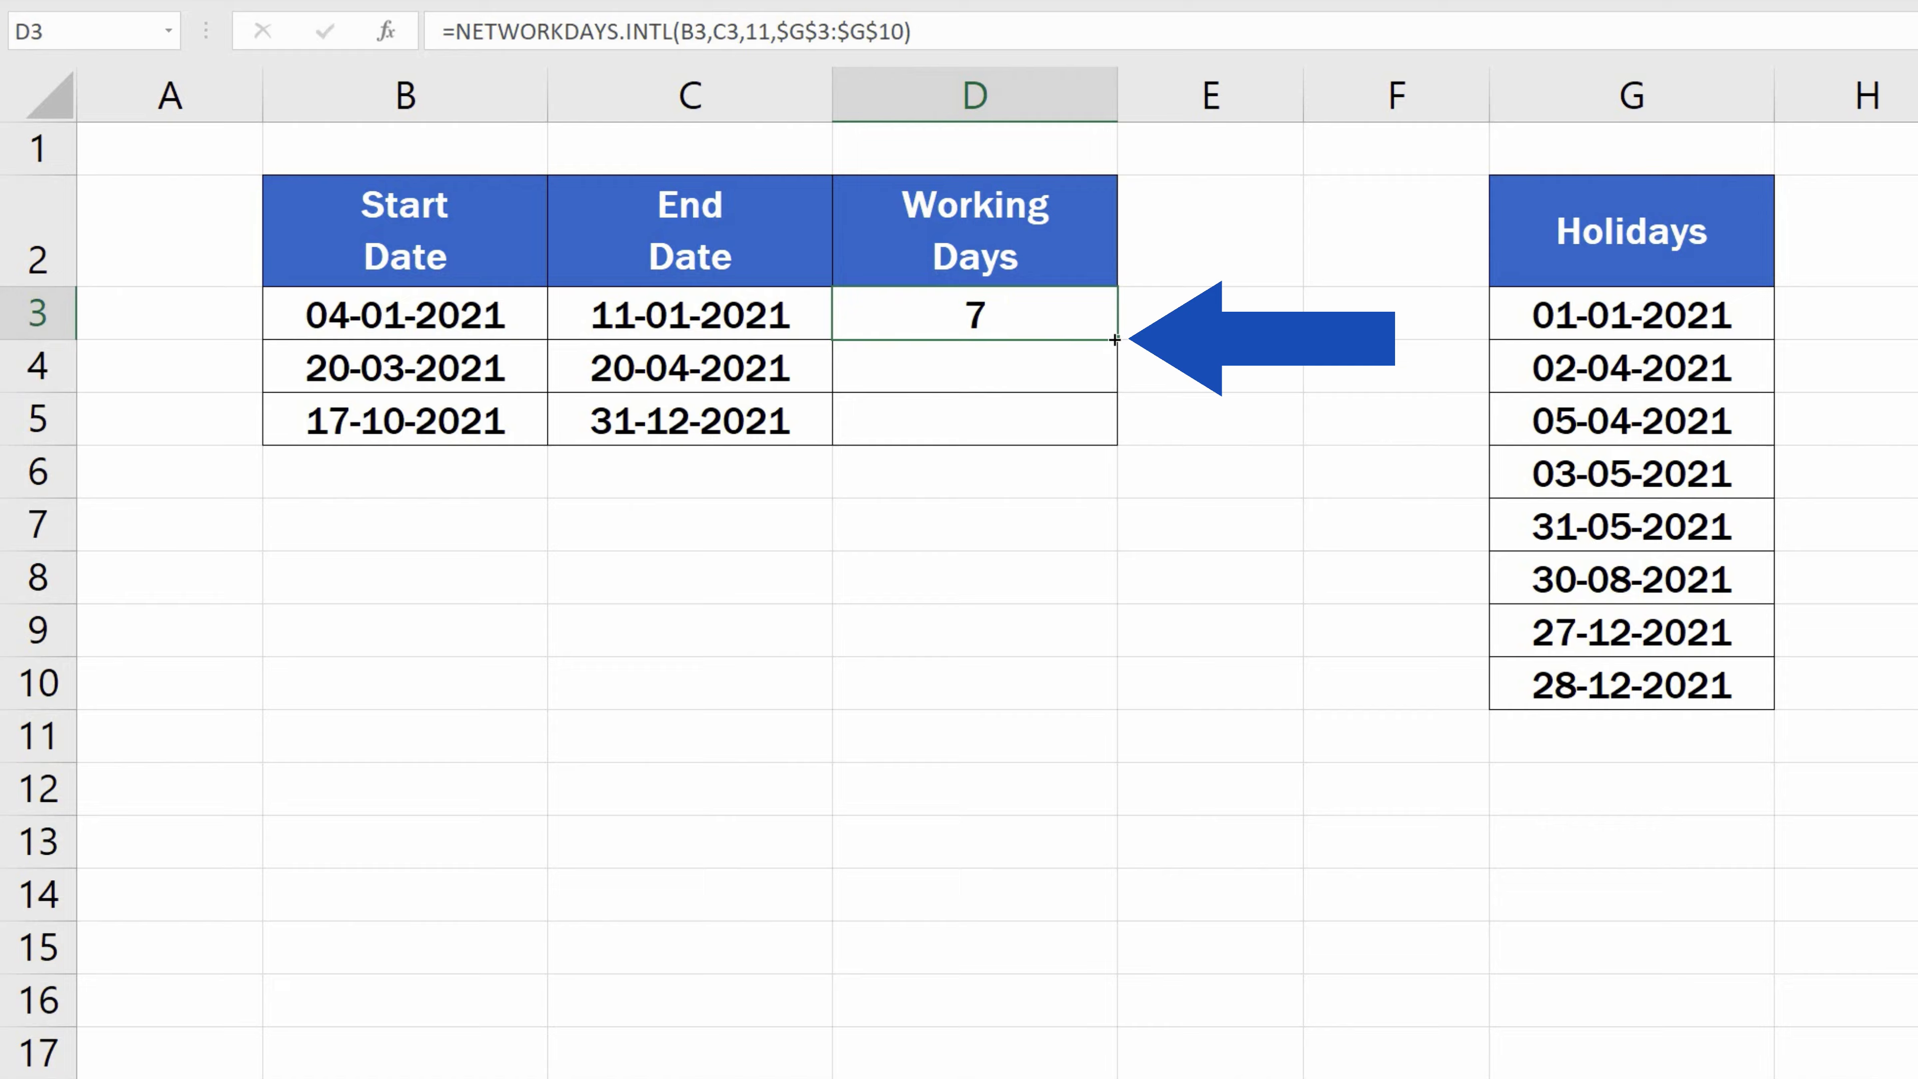
{"action": "left_click_drag", "start_coordinate": [1115, 340], "coordinate": [1116, 445]}
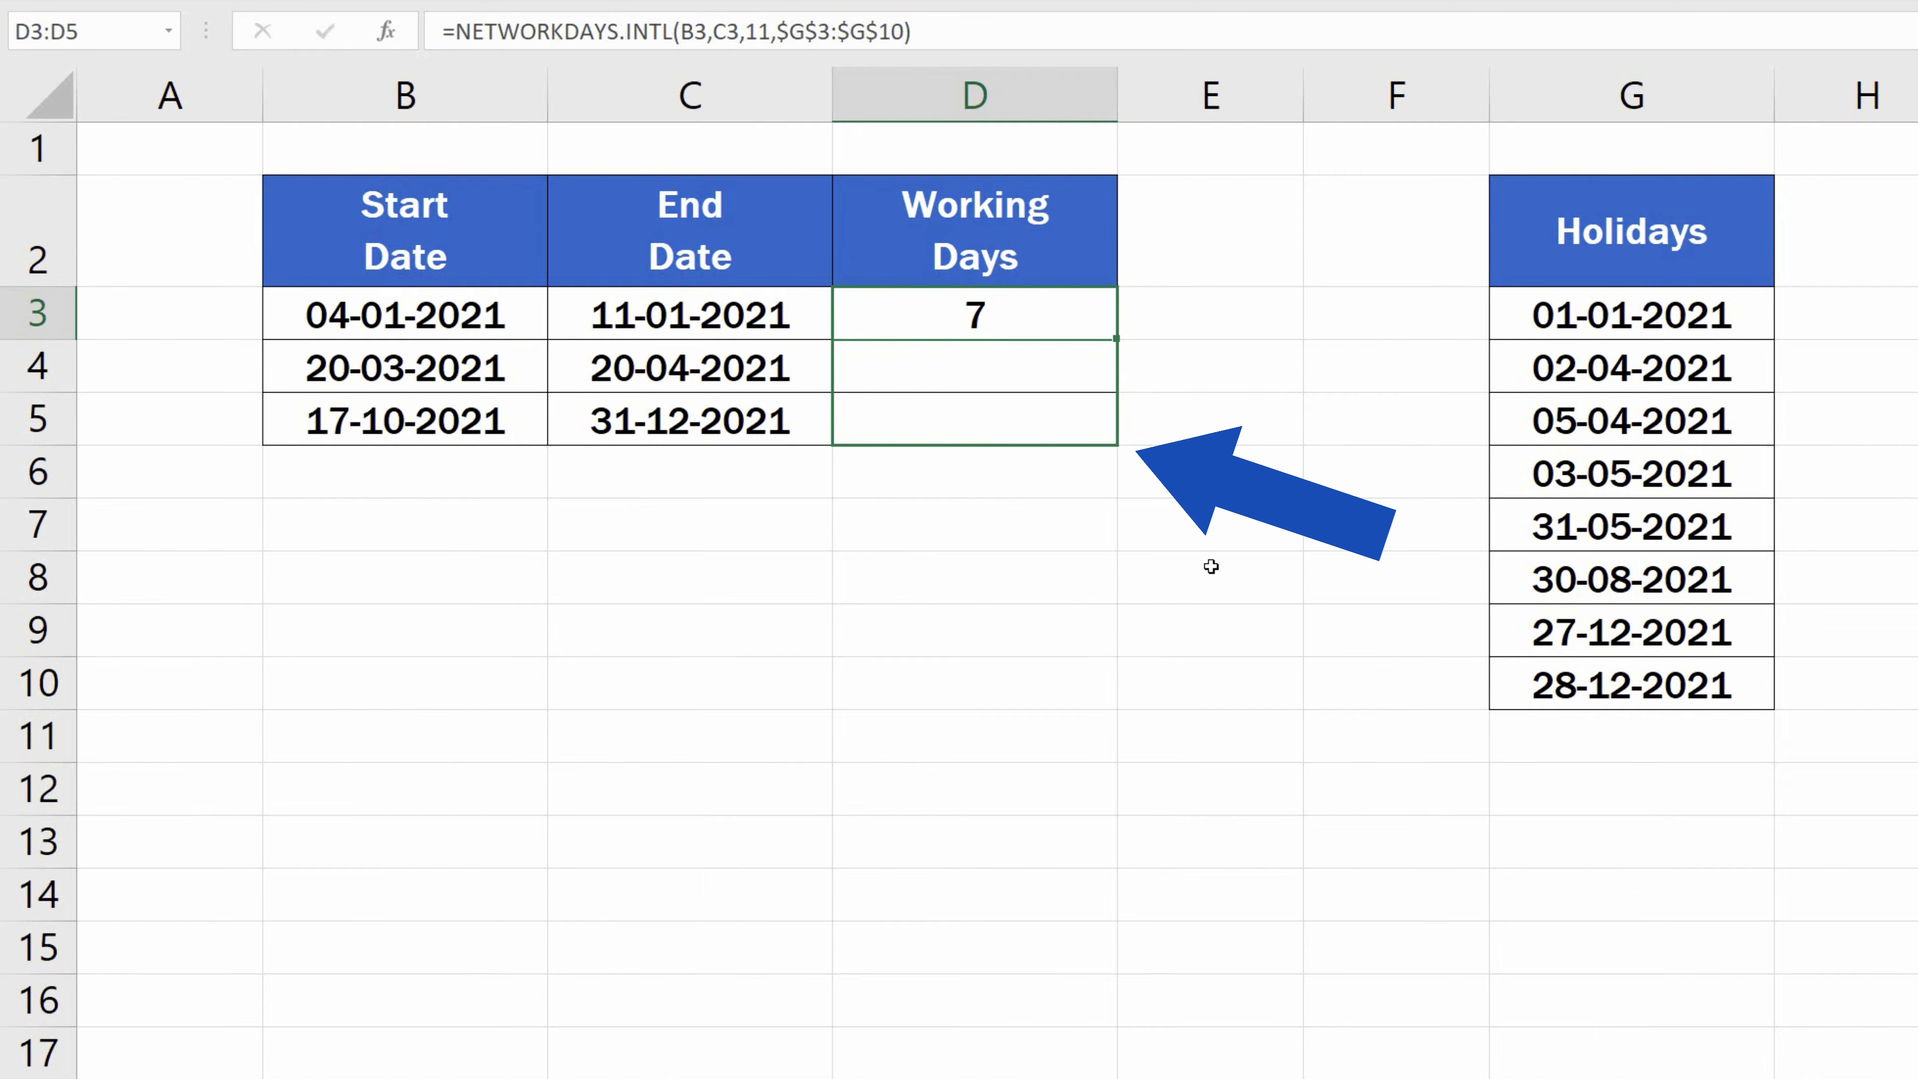
{"action": "left_click", "coordinate": [1246, 572]}
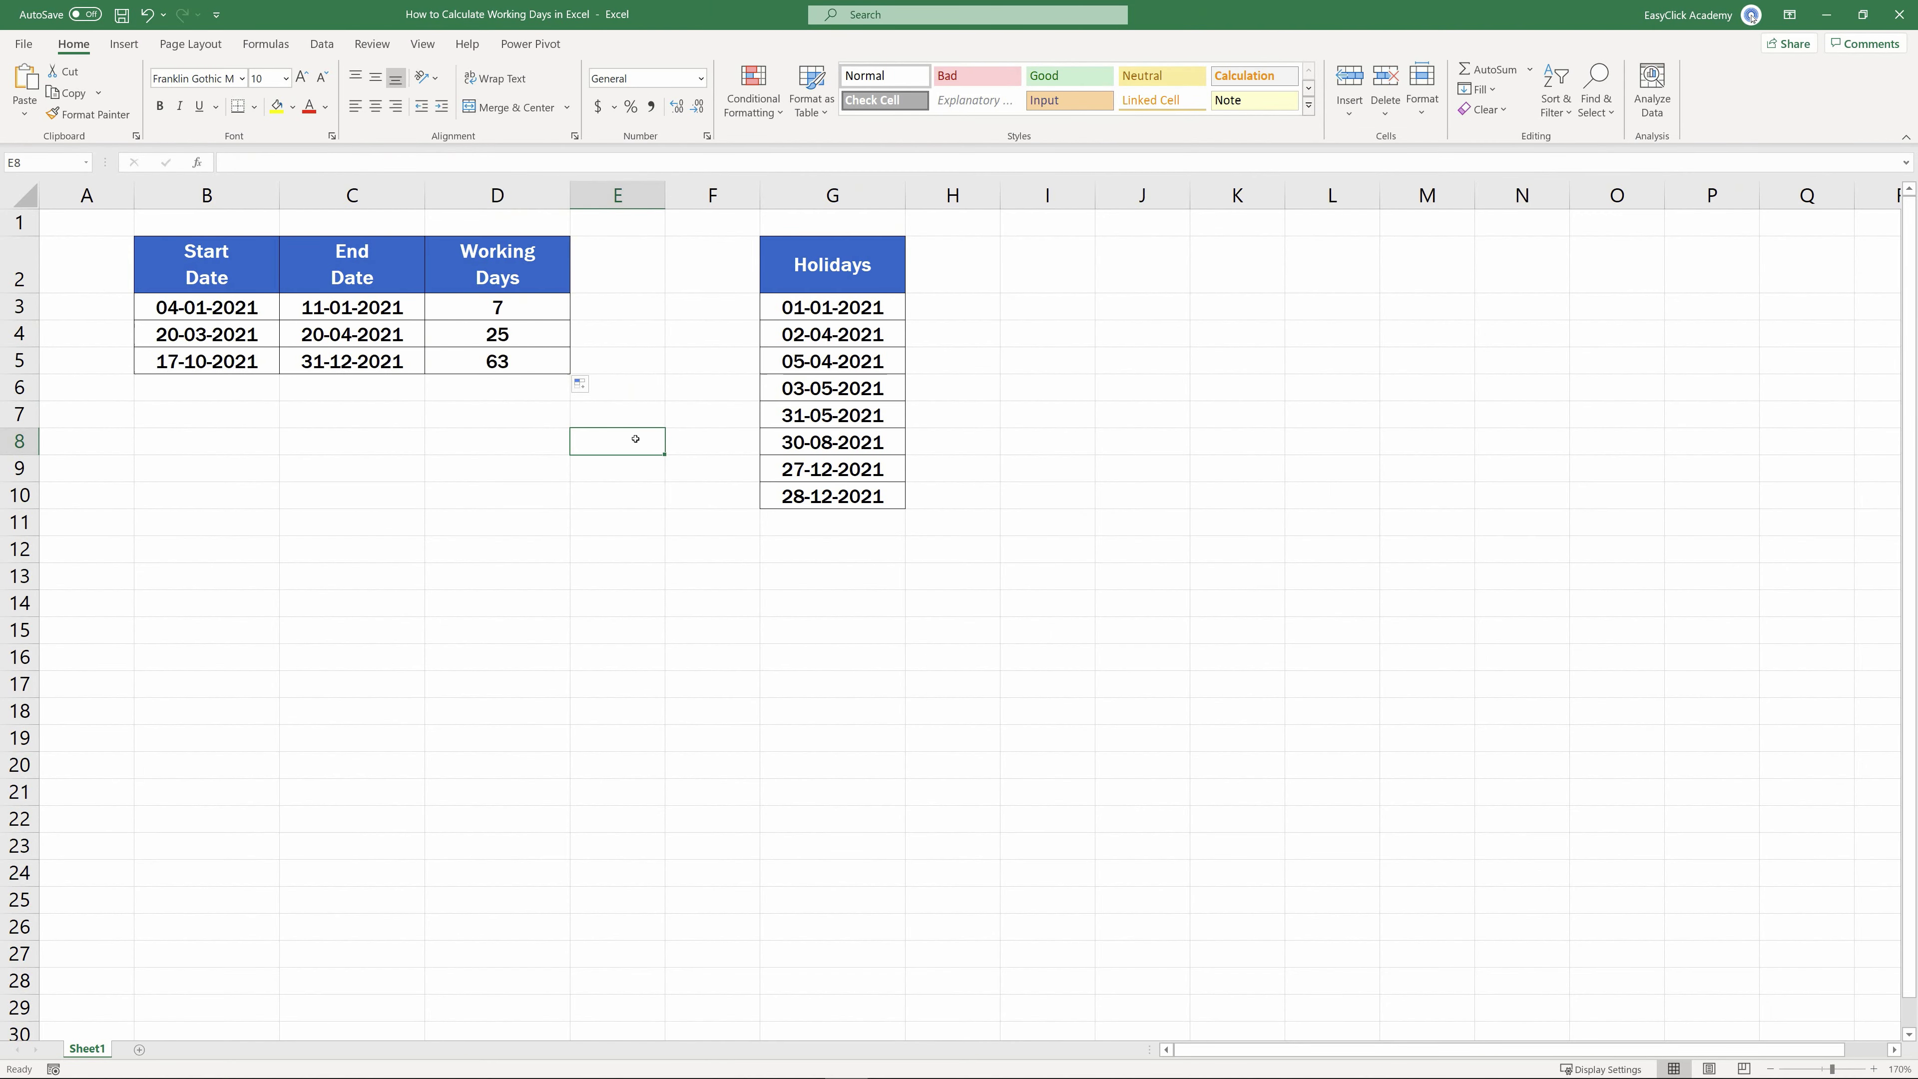